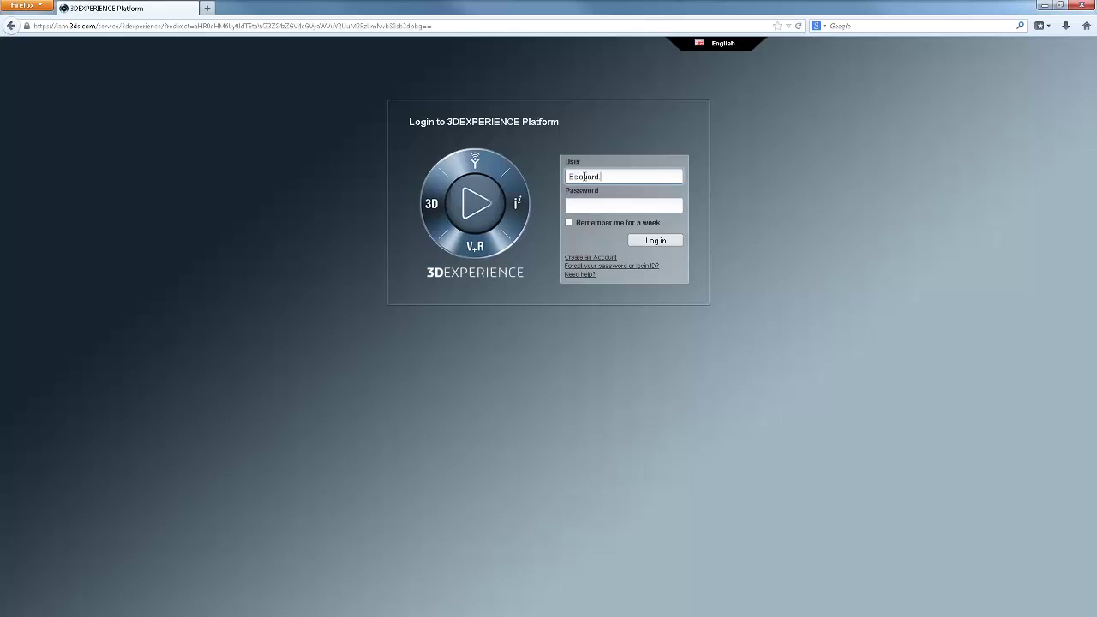
Enter the account password and log in to the 3DEXPERIENCE Platform.
left_click(593, 202)
left_click(658, 243)
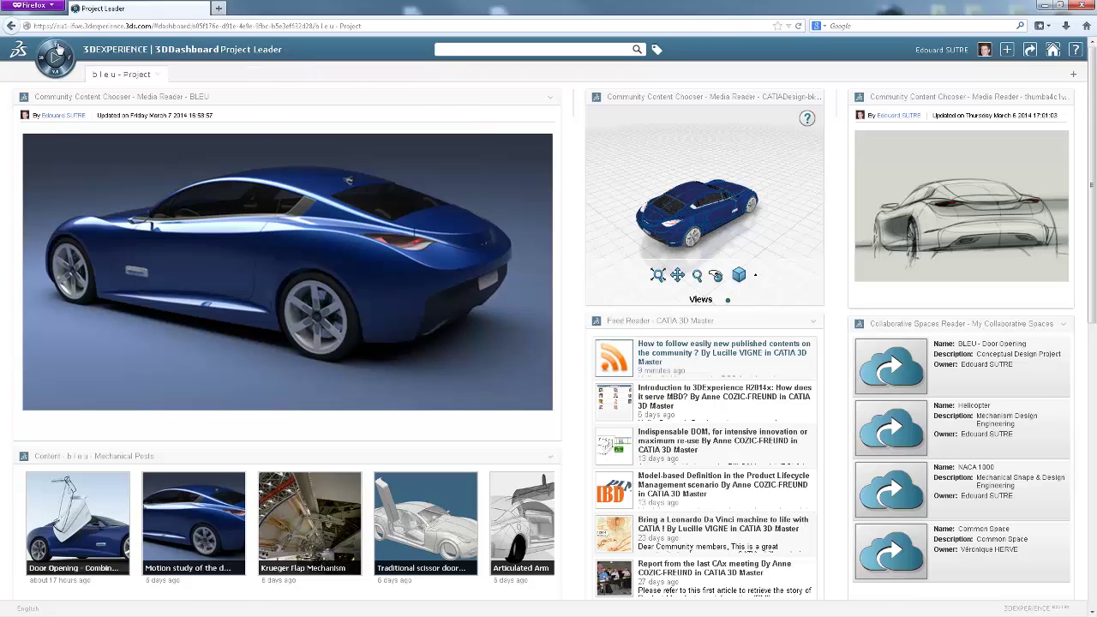
Add the 3DSpace and 3DSwym apps to My Favorite Apps and close the apps list.
left_click(56, 48)
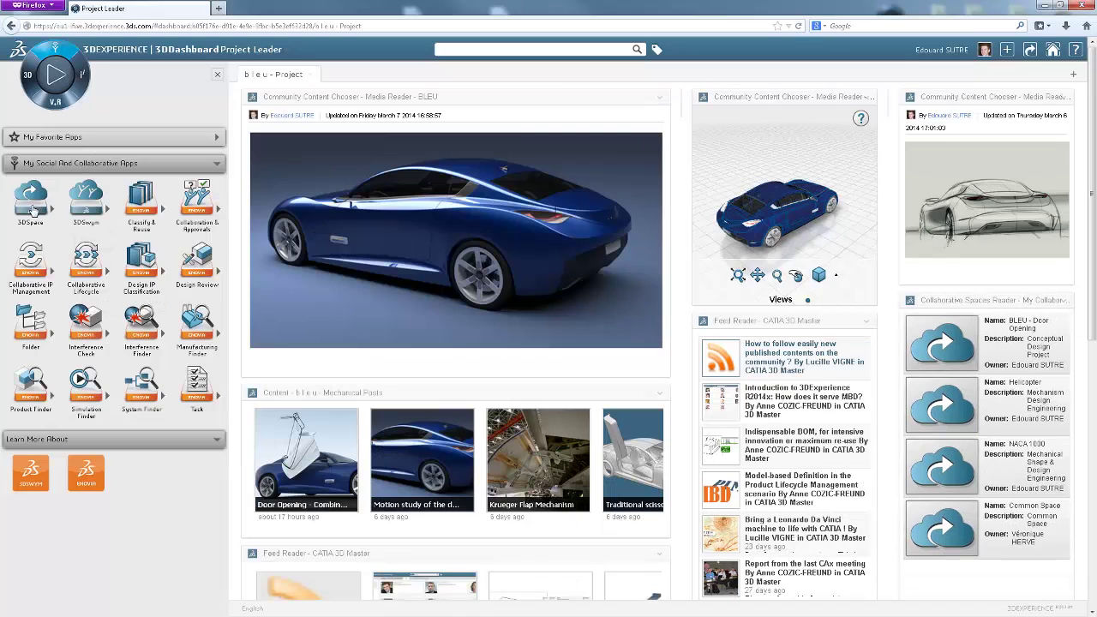
left_click_drag(32, 209, 32, 163)
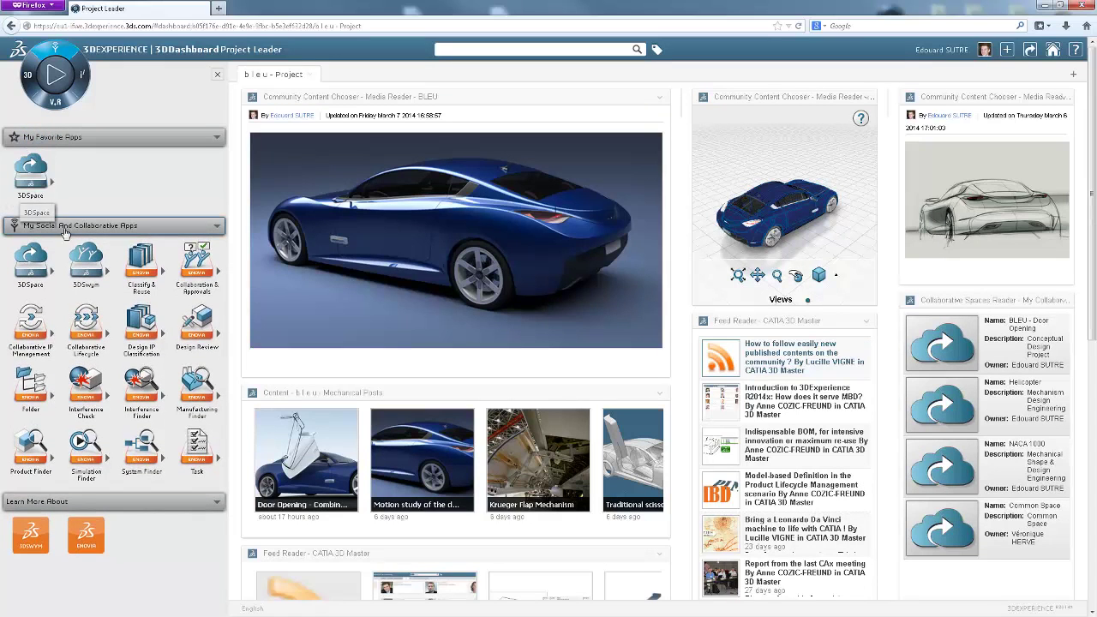
left_click_drag(91, 261, 85, 184)
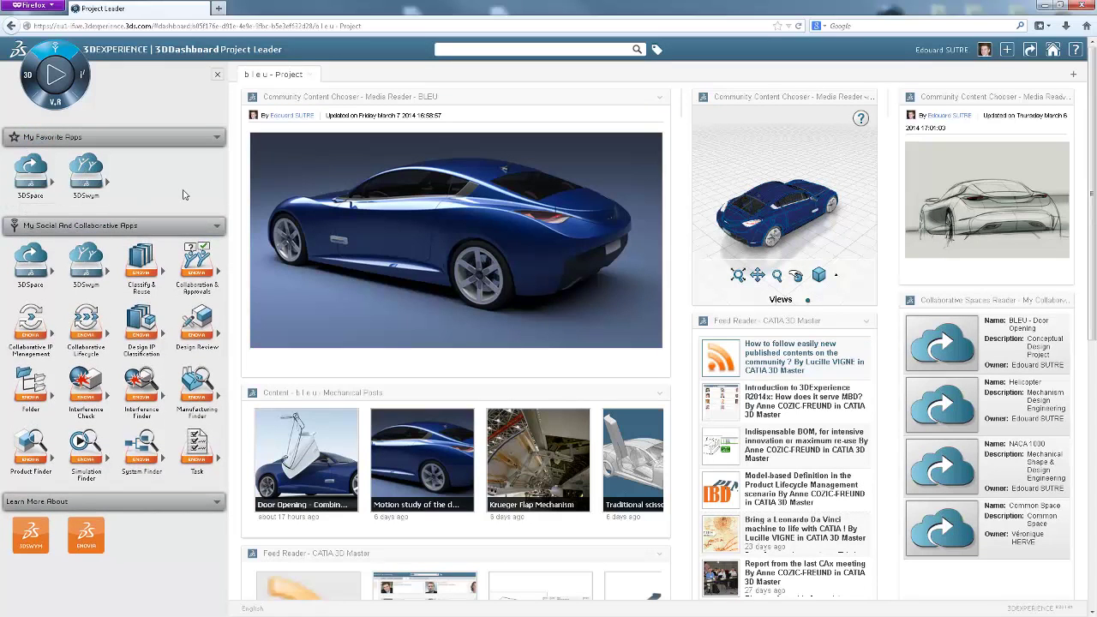
left_click(217, 78)
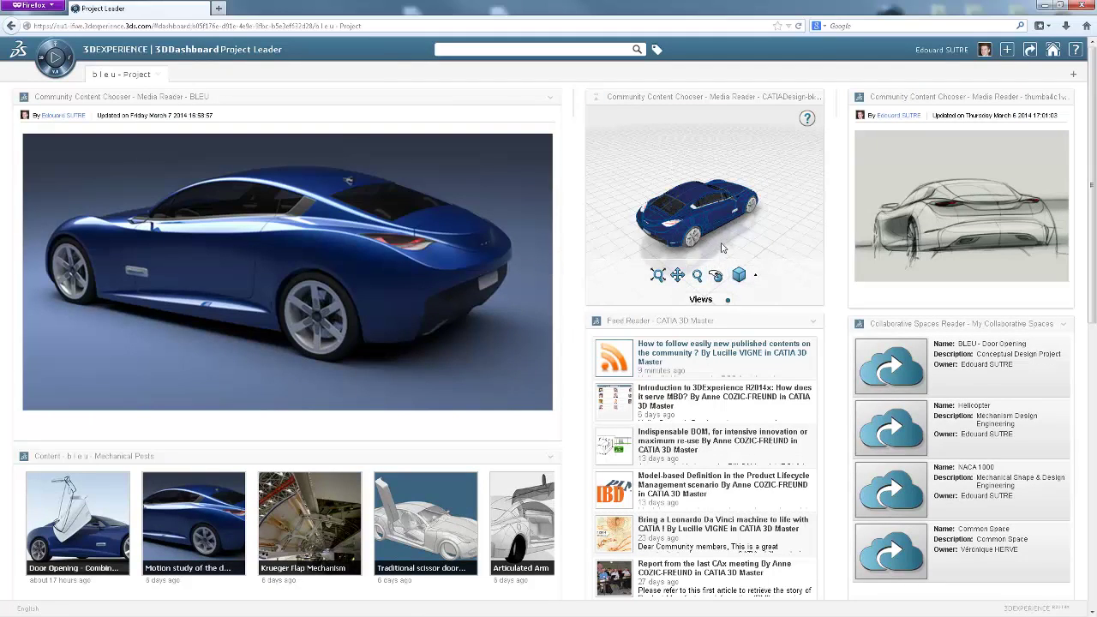
Examine the blue car's 3D model in the dashboard media reader from different angles and distances.
middle_click_drag(721, 250, 726, 222)
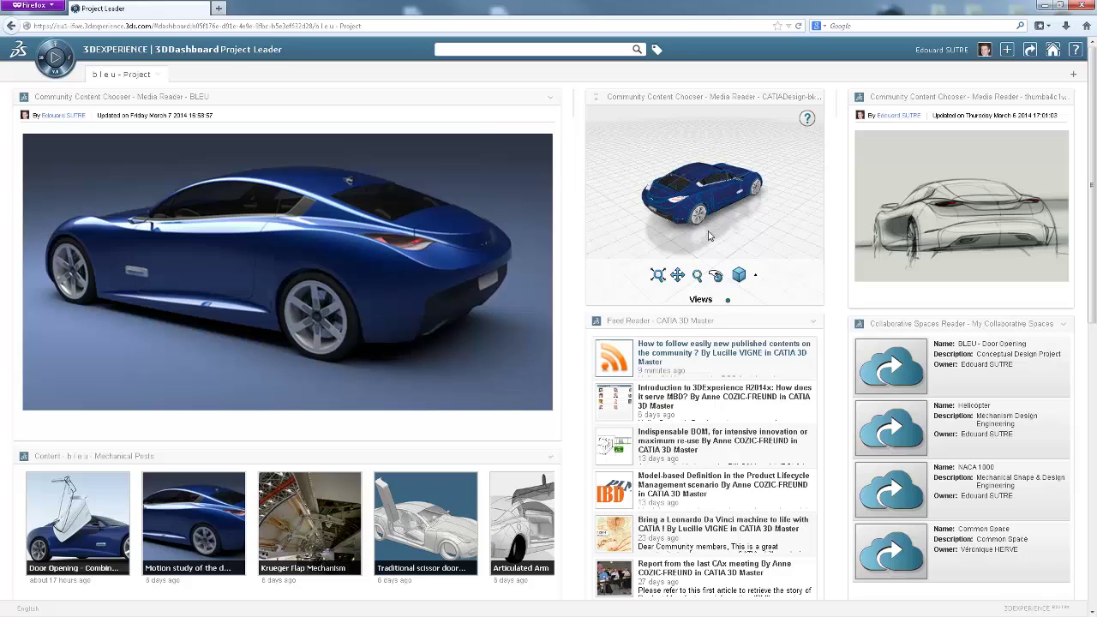
scroll(707, 221, "up", 3)
scroll(708, 221, "down", 5)
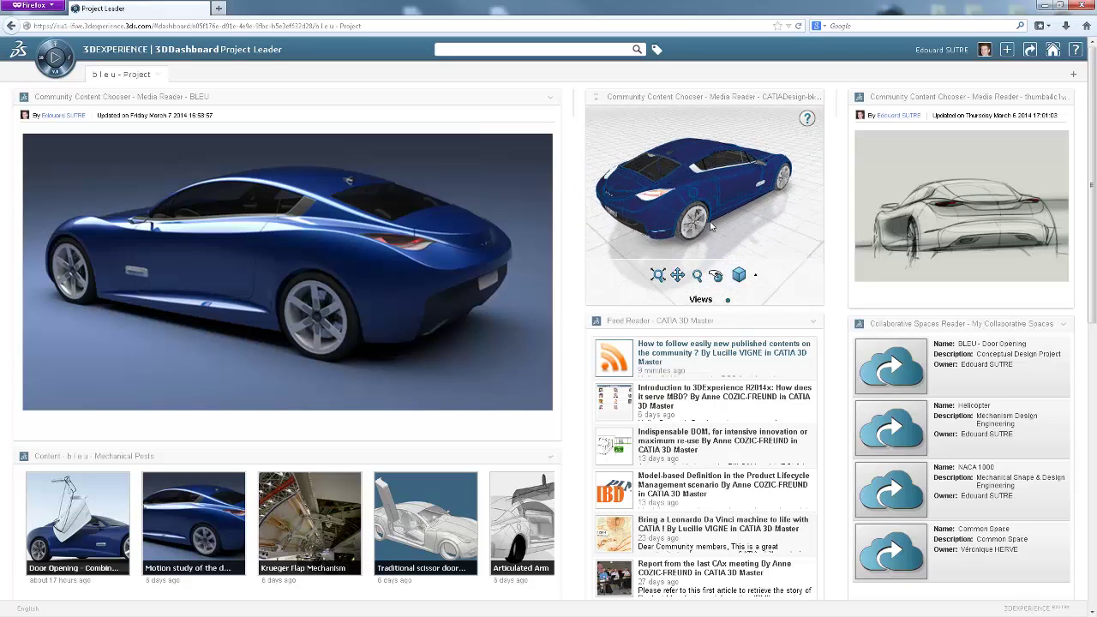
left_click(718, 274)
left_click_drag(732, 245, 844, 251)
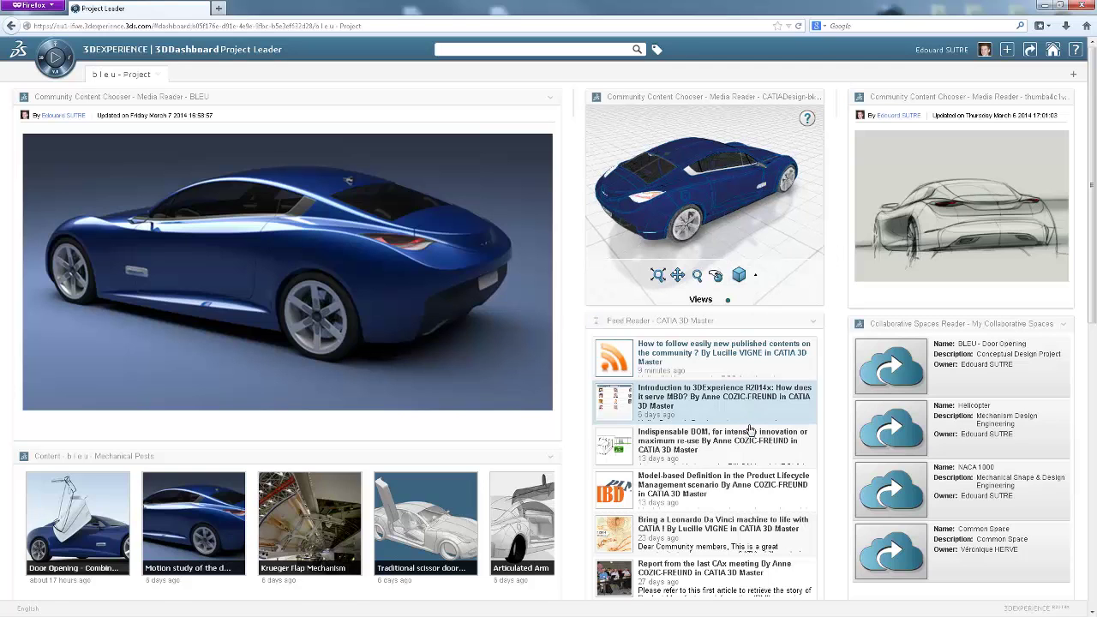
Open the post "Motion study of the door opening" from the b l e u - Mechanical Posts and expand the community banner.
scroll(587, 388, "down", 3)
scroll(587, 388, "down", 2)
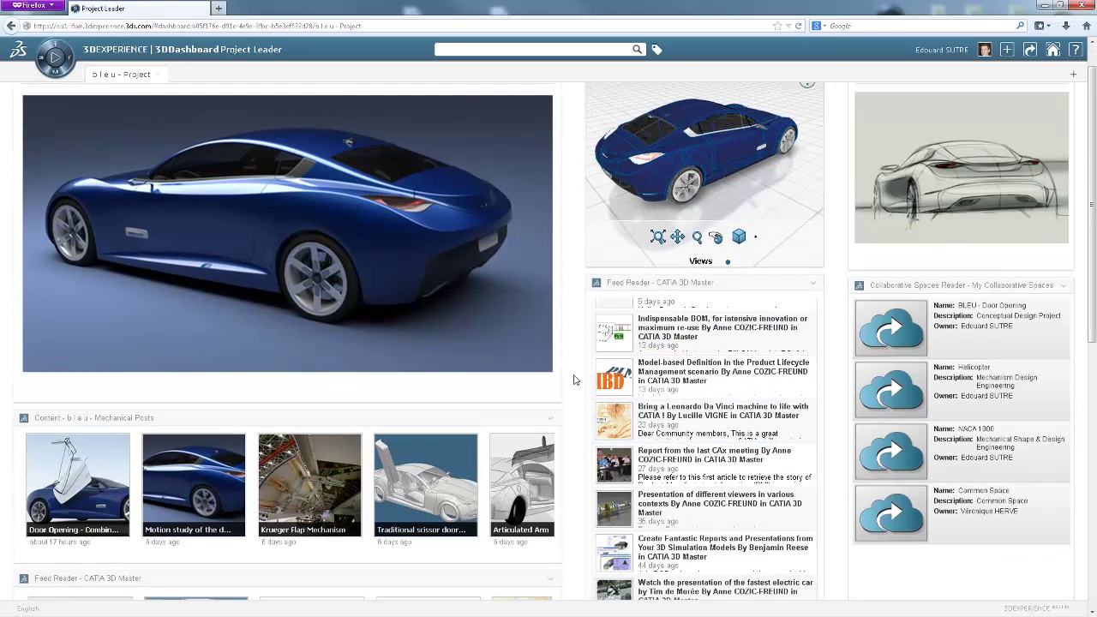
scroll(331, 460, "down", 1)
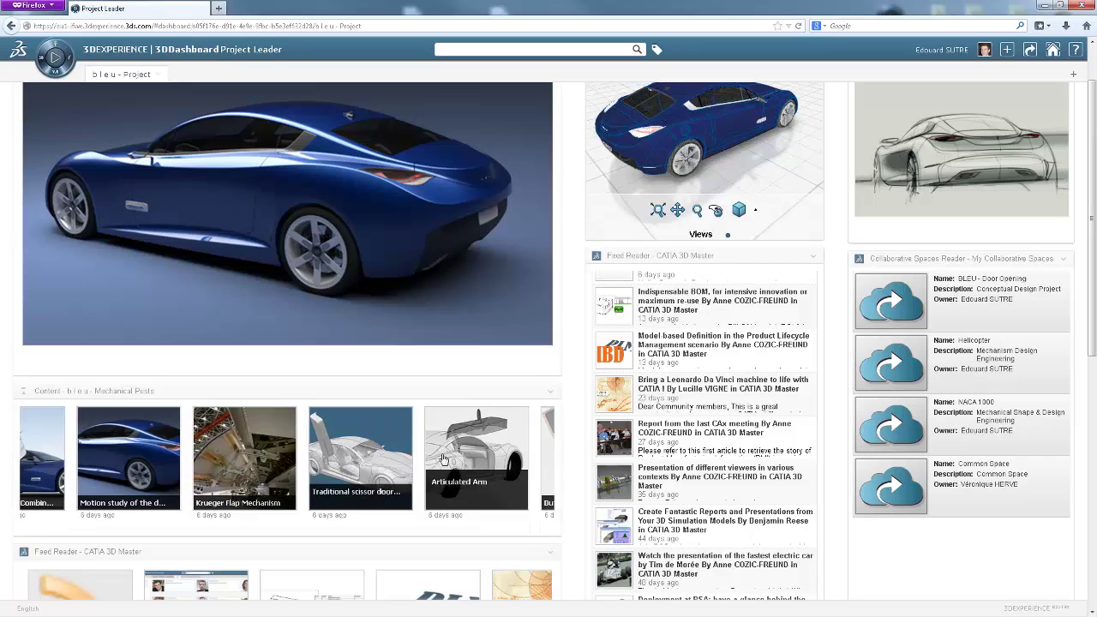
scroll(330, 460, "down", 2)
scroll(333, 460, "up", 3)
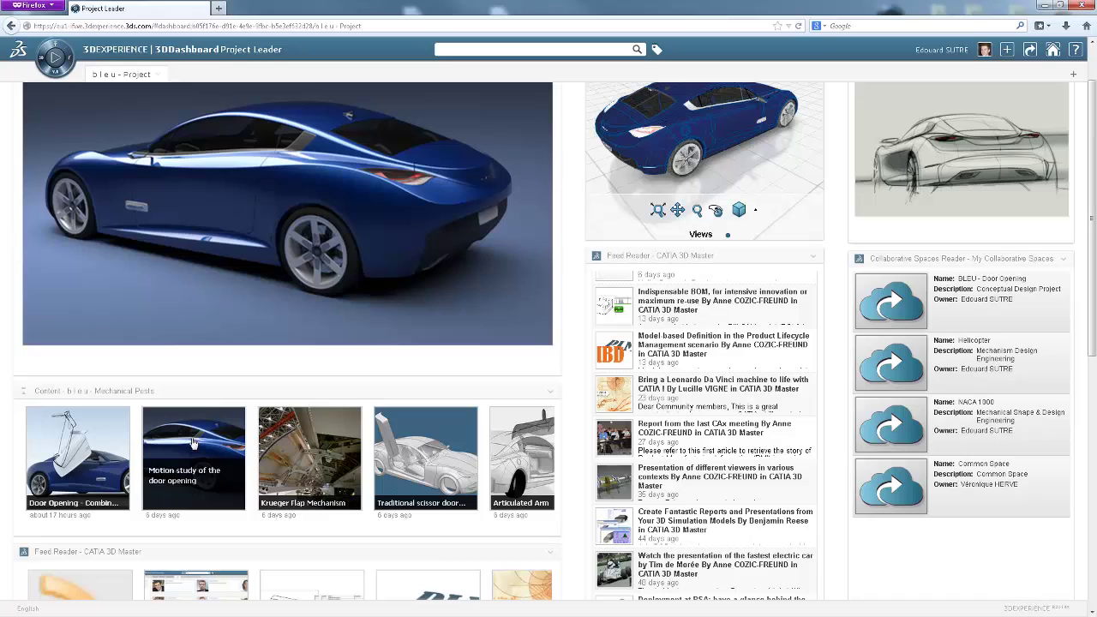
left_click(193, 442)
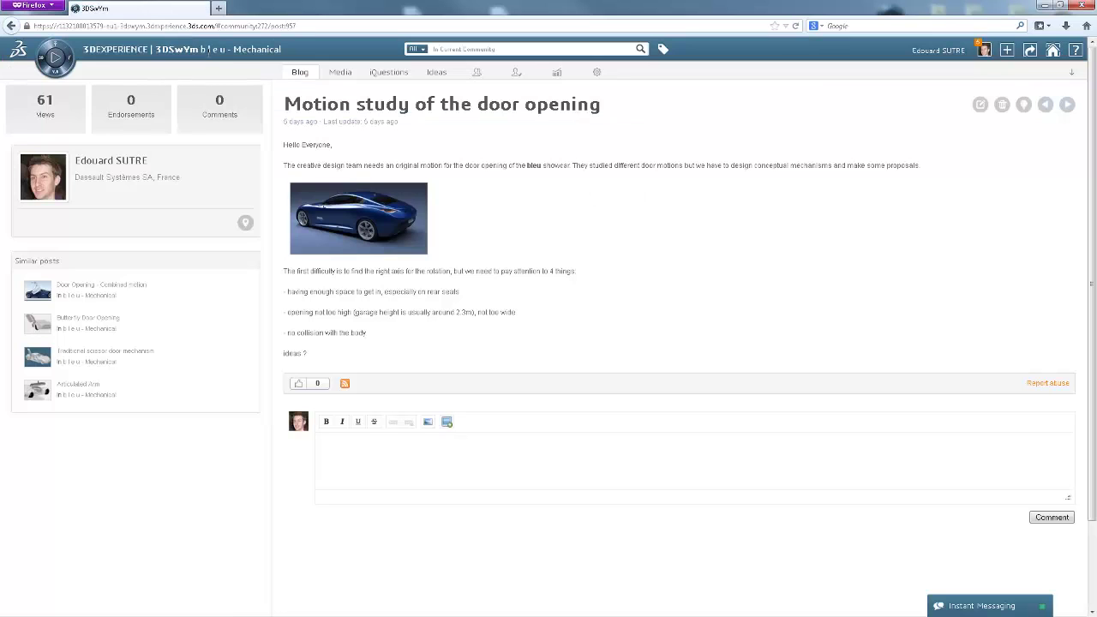
left_click(1071, 72)
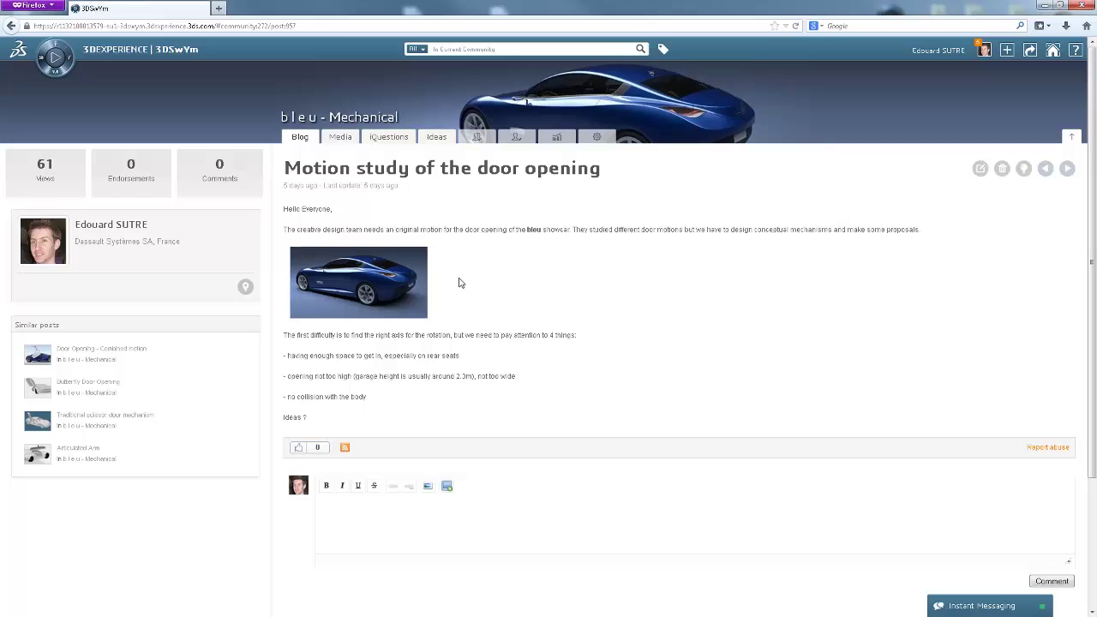
Preview the community's ideas in the ideation funnel and open "Door Opening - Combined Motion".
left_click(440, 141)
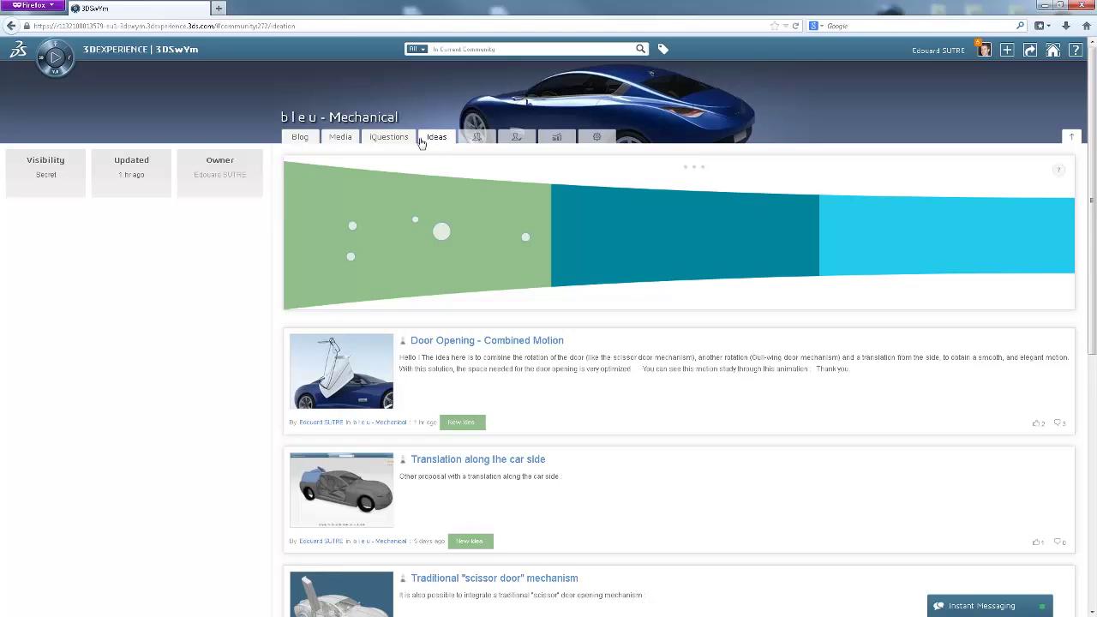
mouse_move(1057, 172)
mouse_move(446, 241)
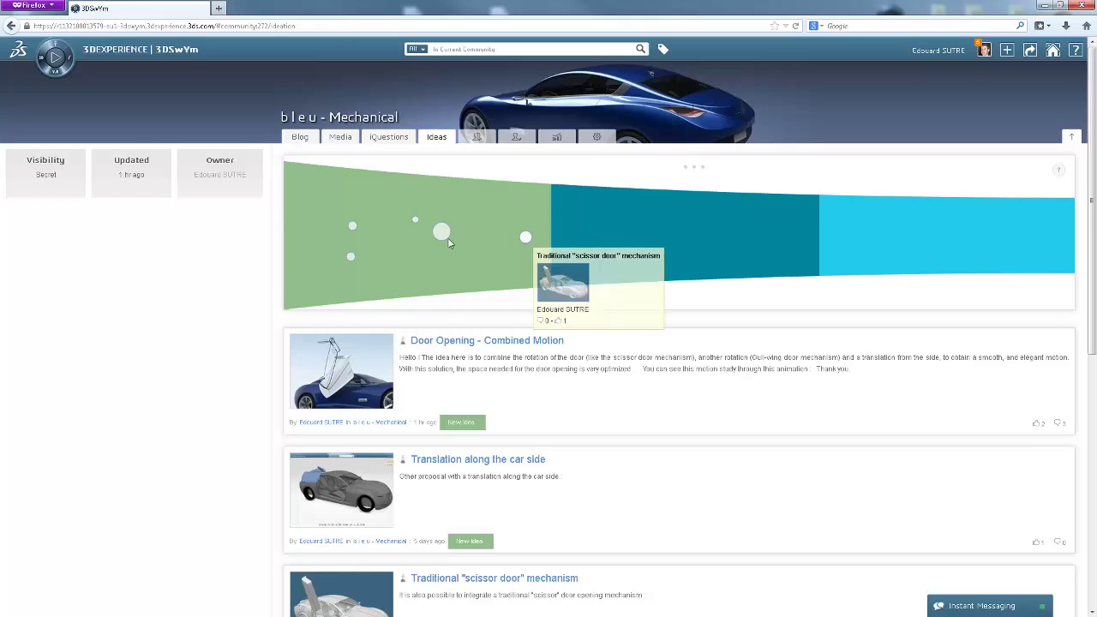
mouse_move(418, 224)
mouse_move(353, 228)
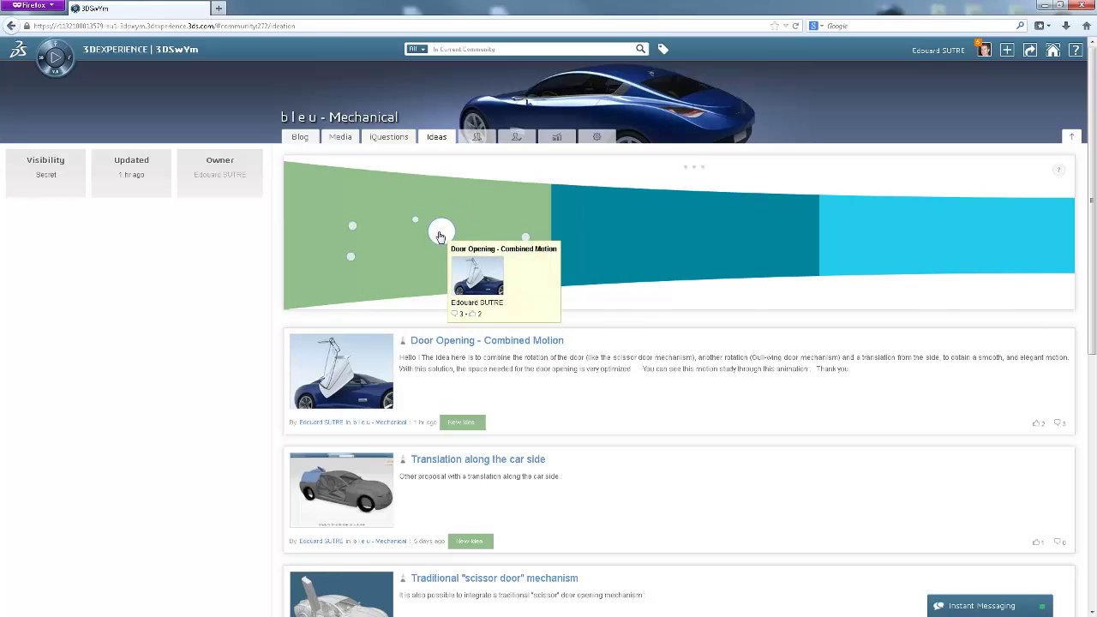
left_click(440, 233)
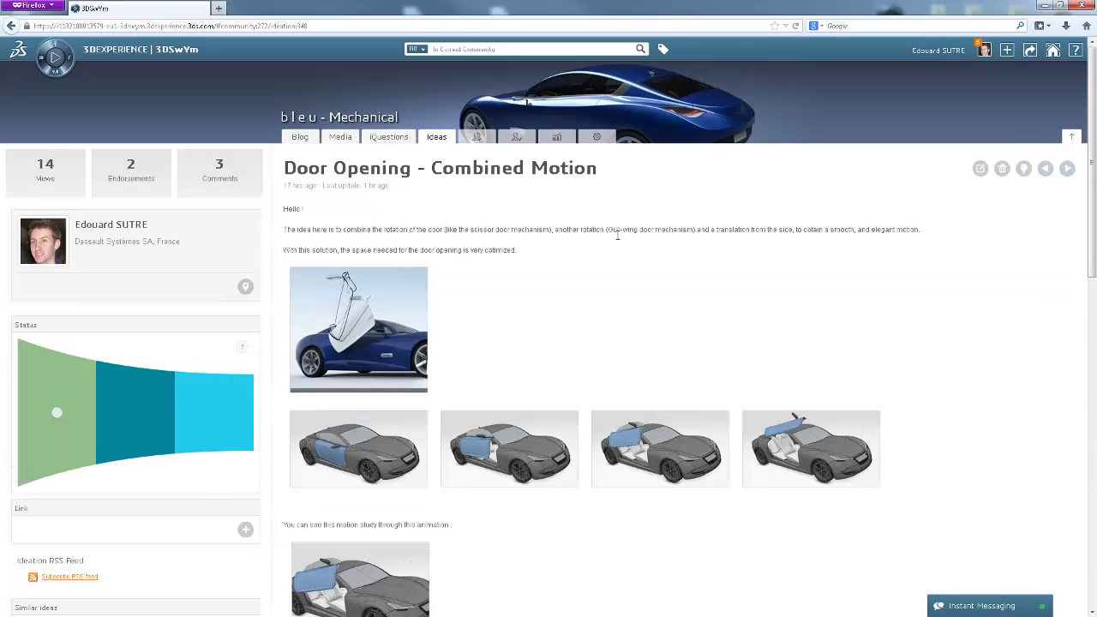
Review the idea's description and images, play the "avi motion" animation, and close it.
scroll(480, 252, "down", 1)
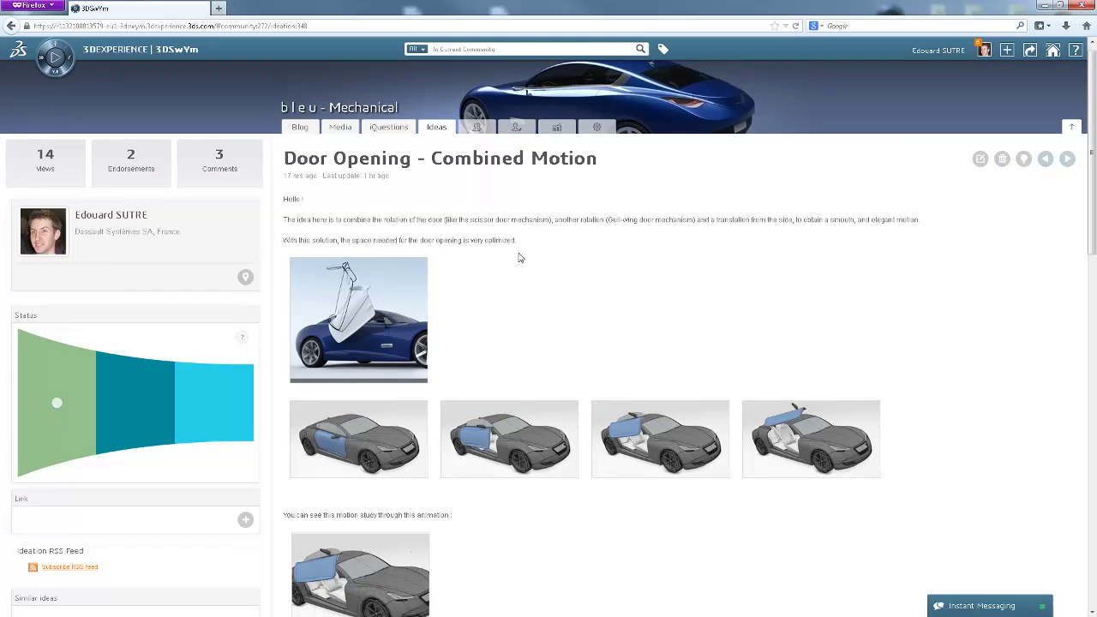
scroll(480, 300, "down", 1)
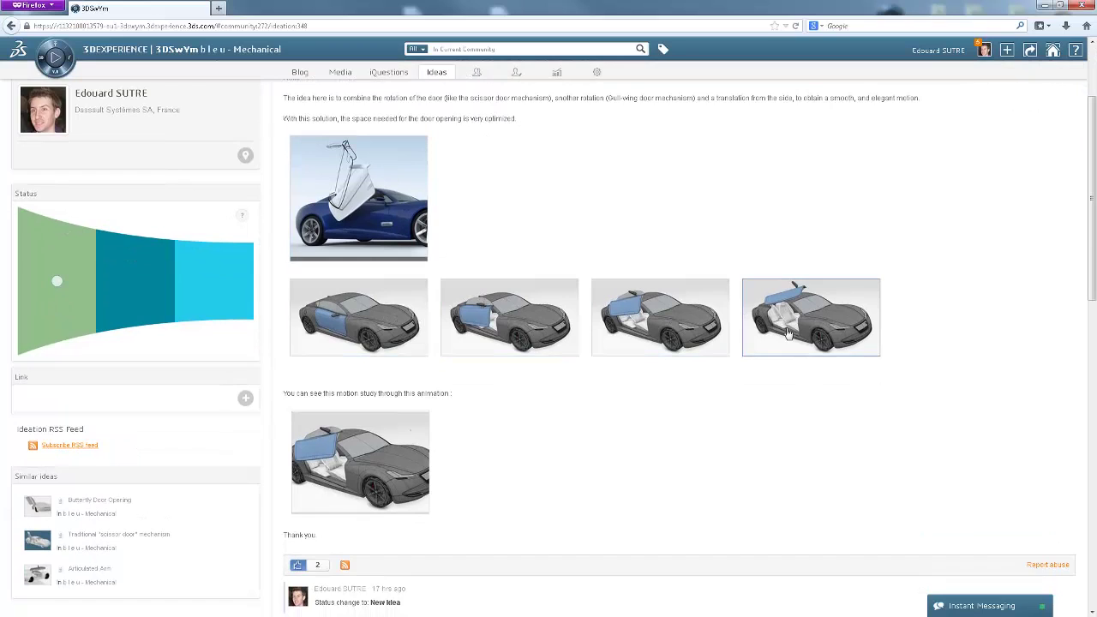
scroll(466, 387, "down", 1)
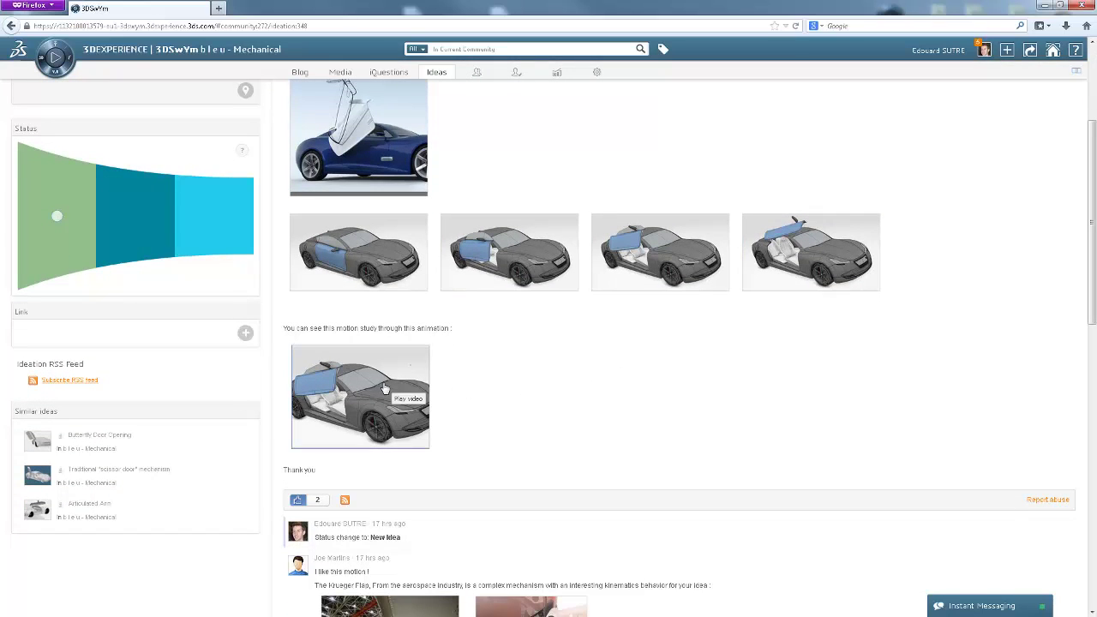
left_click(399, 377)
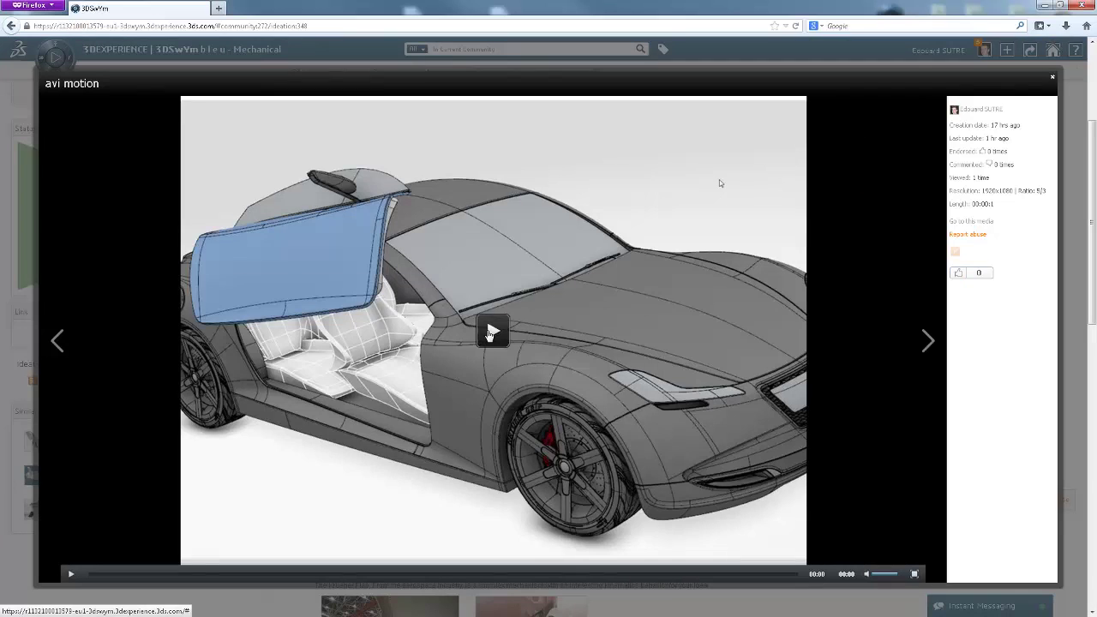
left_click(491, 332)
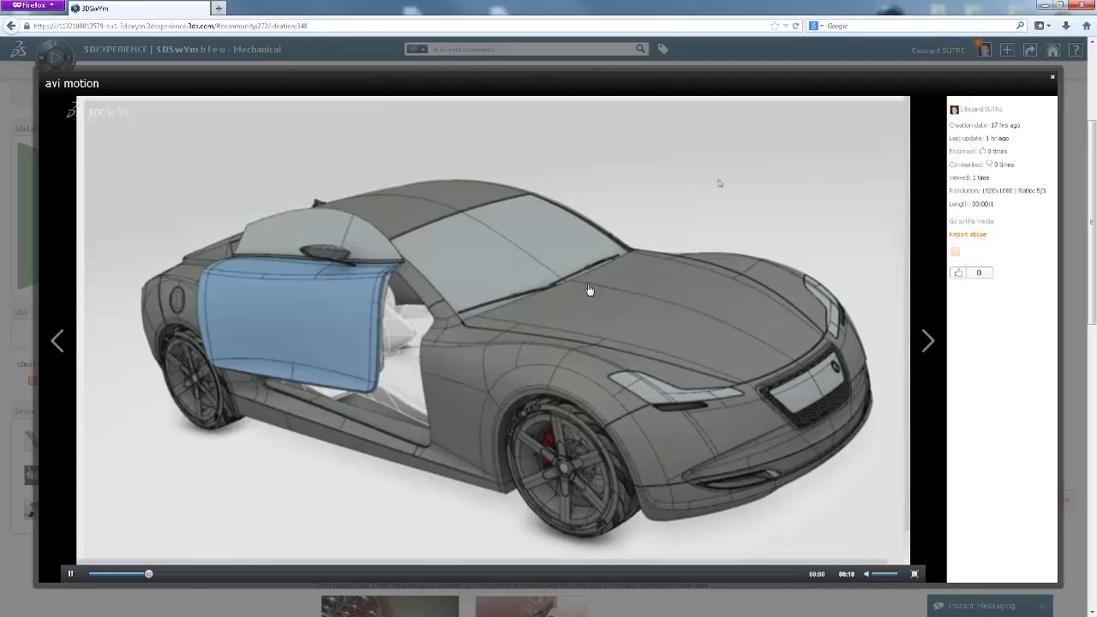
left_click(1052, 77)
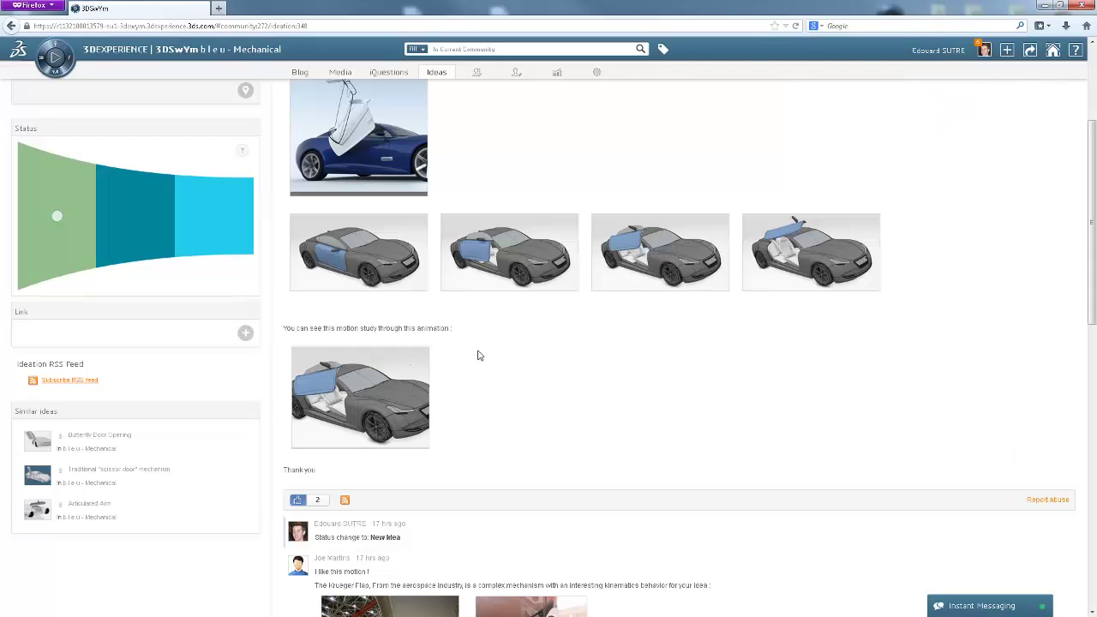
Read the Krueger Flap comment and view its first picture, boeing7478I04-660x440, at full size.
scroll(493, 363, "down", 5)
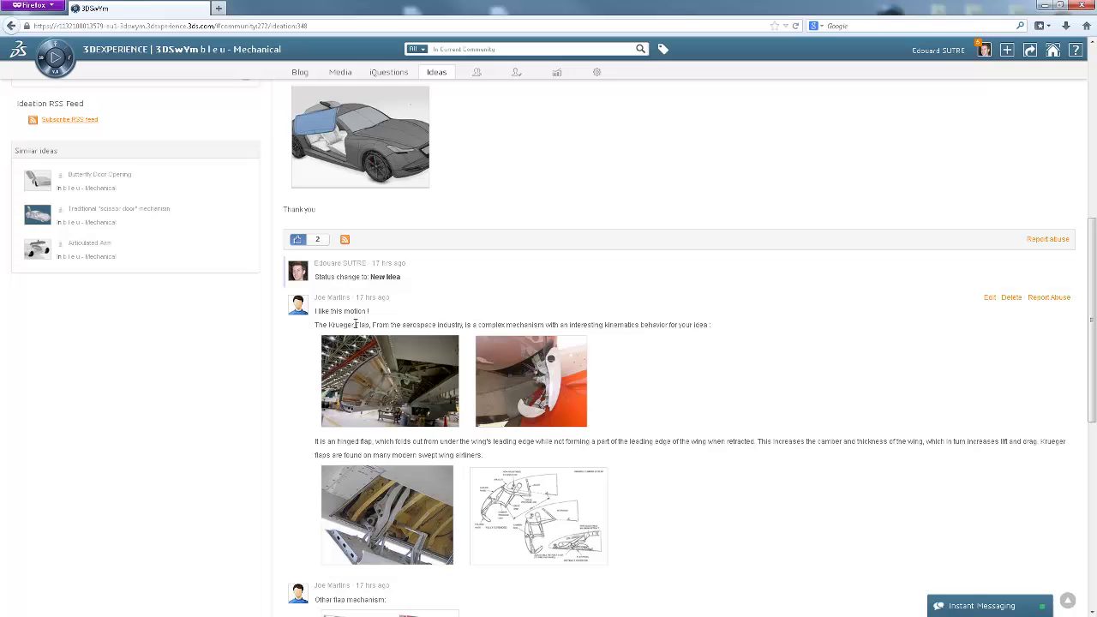
scroll(643, 335, "down", 1)
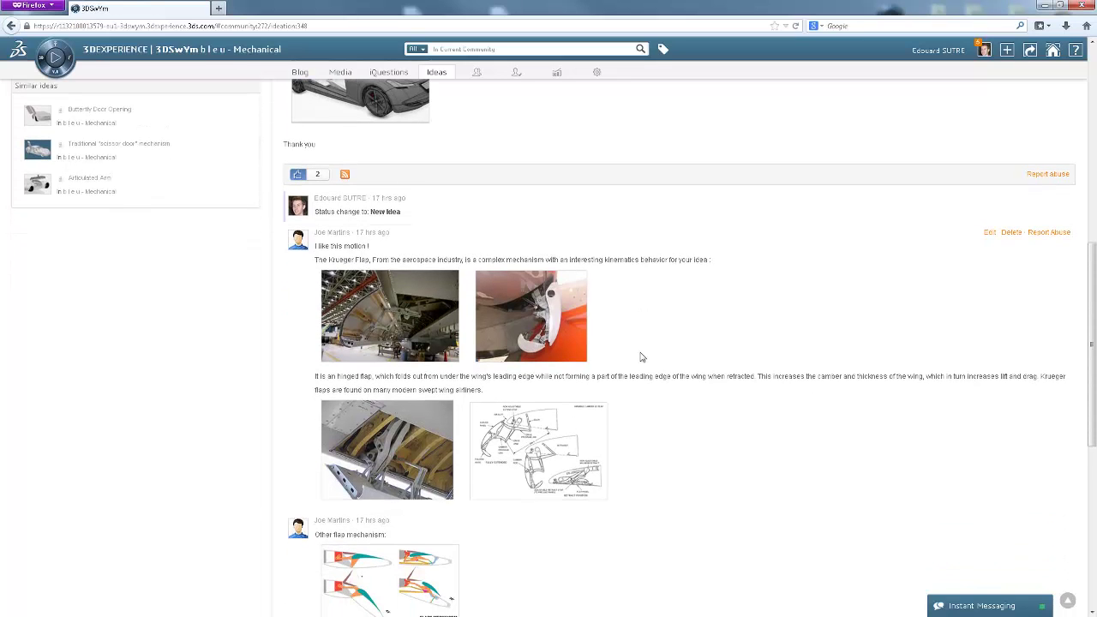
scroll(641, 358, "down", 1)
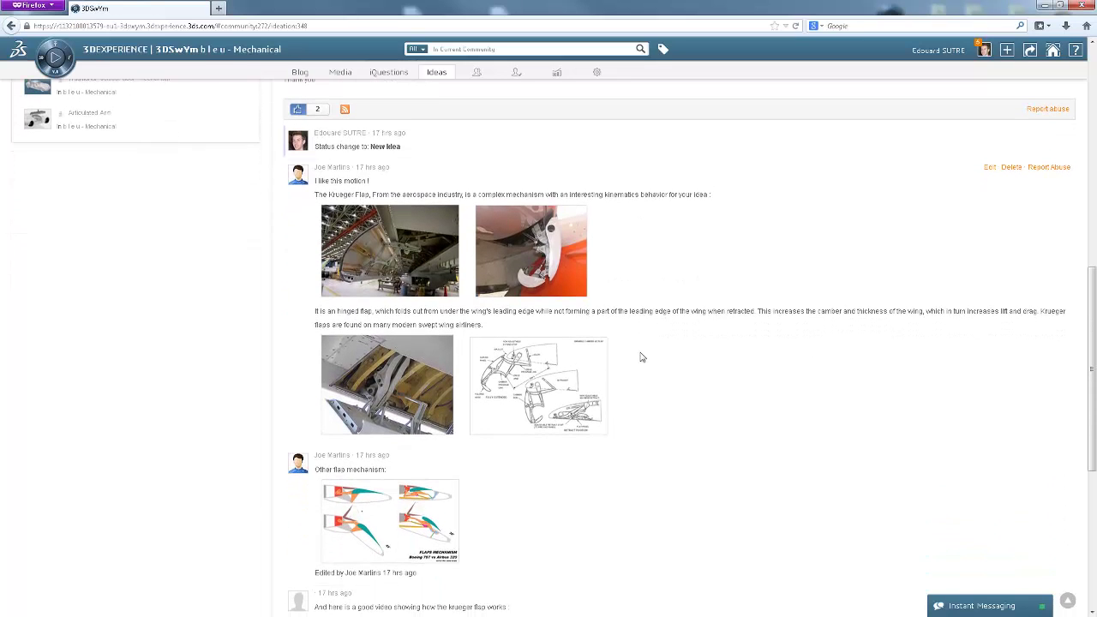
left_click(417, 268)
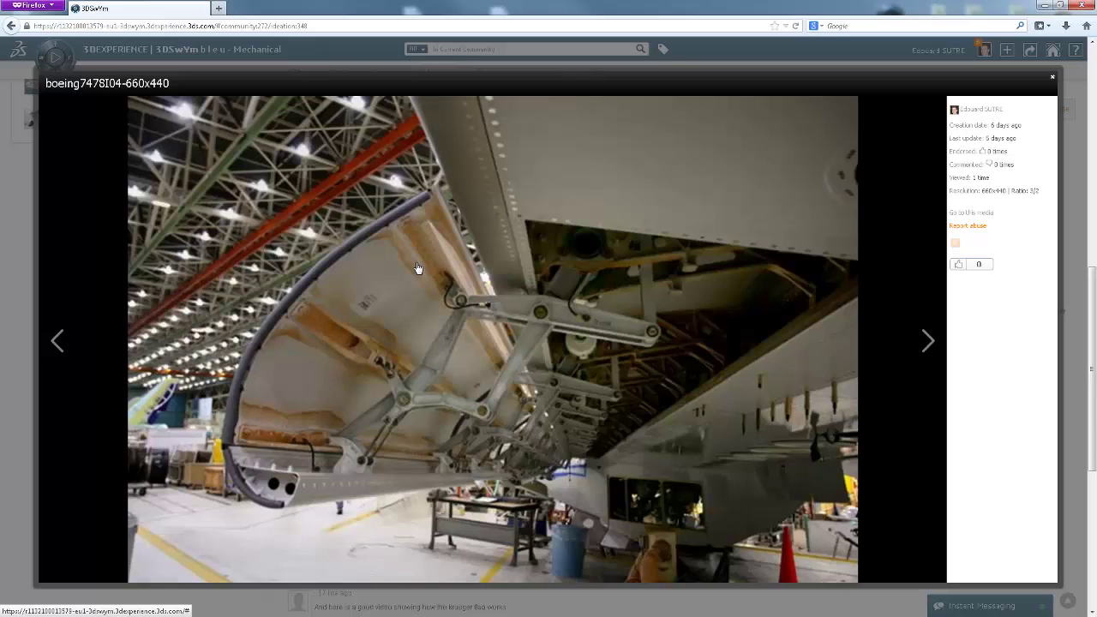
left_click(1052, 82)
Look through the remaining flap mechanism comments and play the "747 L-E Flaps" video, closing it after viewing.
scroll(625, 346, "down", 3)
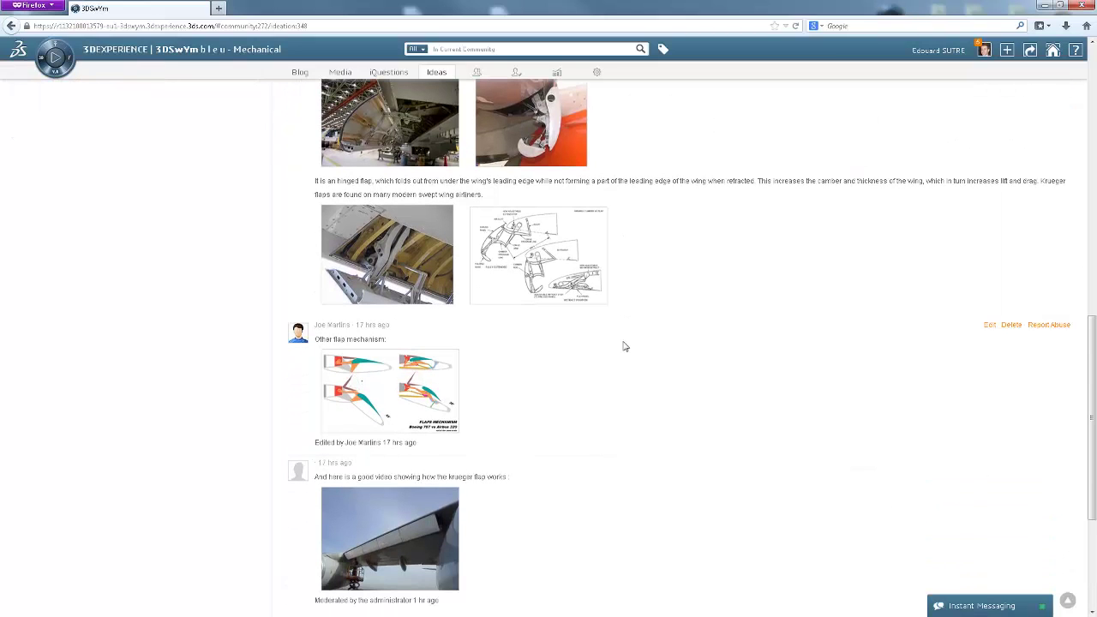
scroll(625, 345, "down", 4)
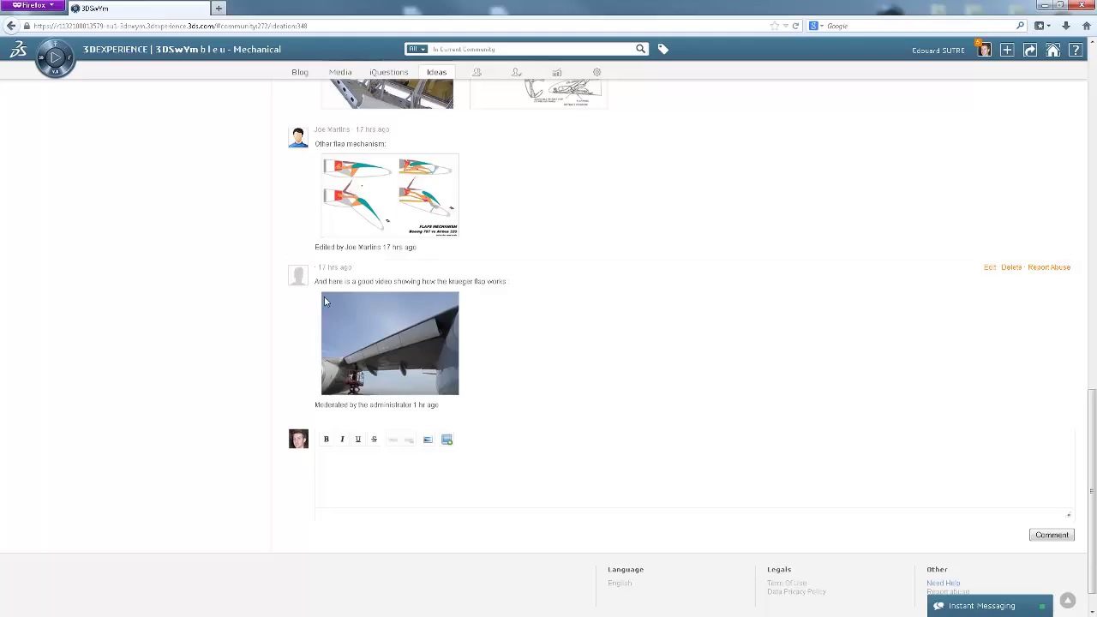
left_click(325, 298)
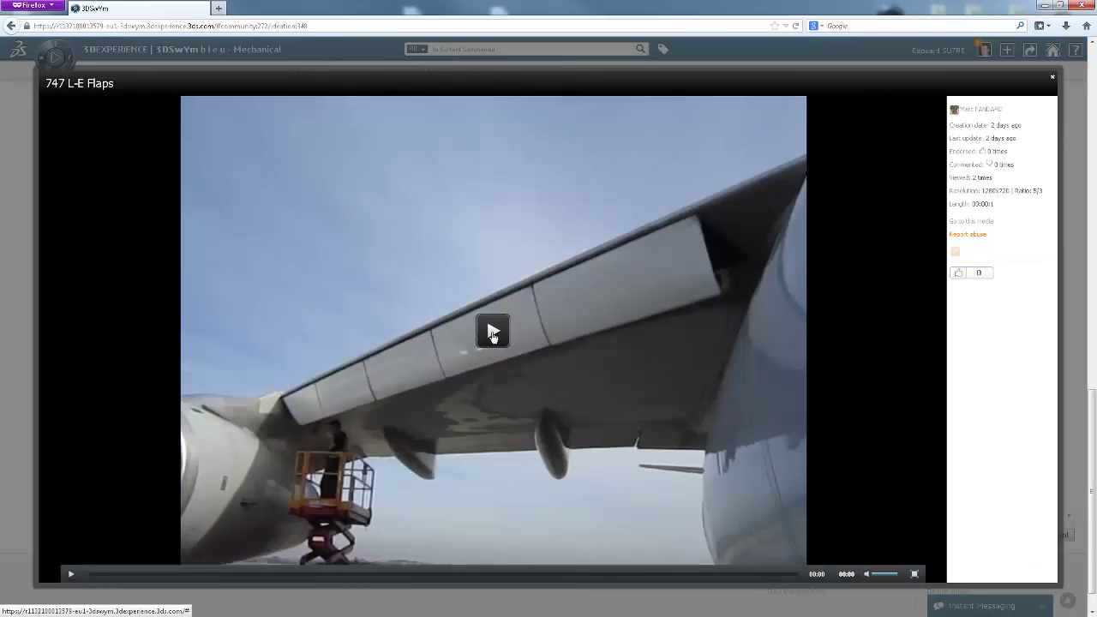
left_click(492, 334)
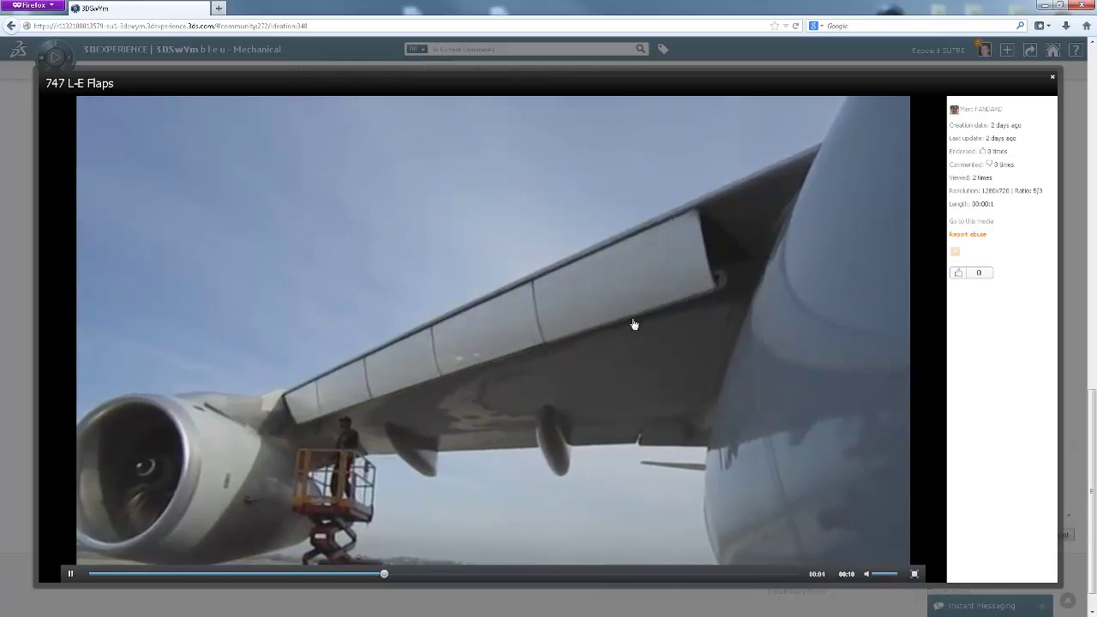
left_click(1052, 83)
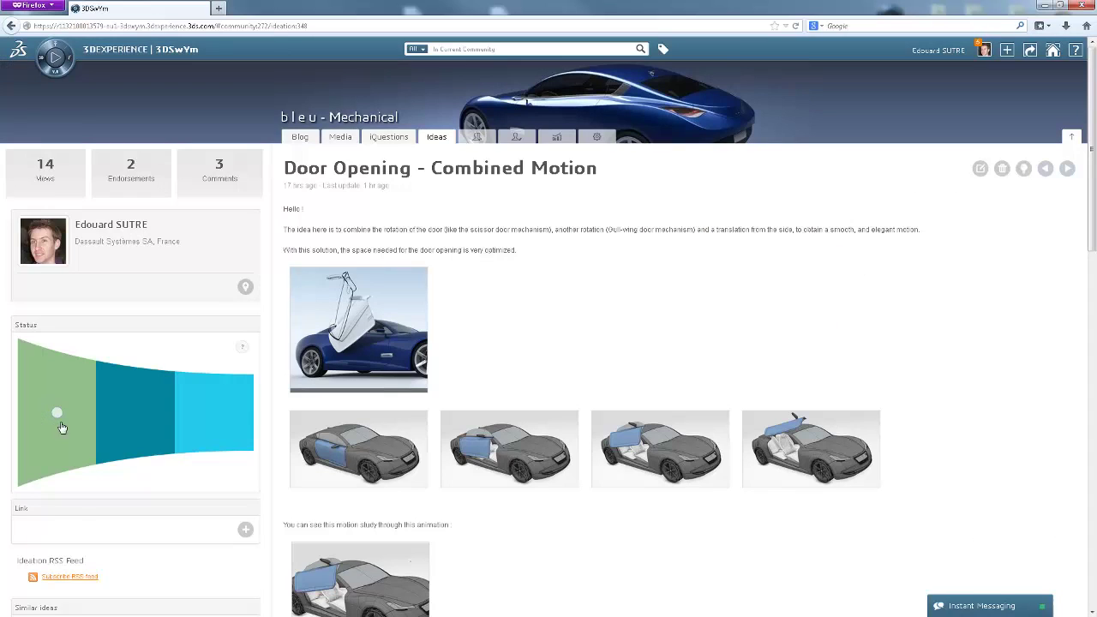
Move the Door Opening - Combined Motion idea to the middle stage of its status funnel.
left_click(124, 427)
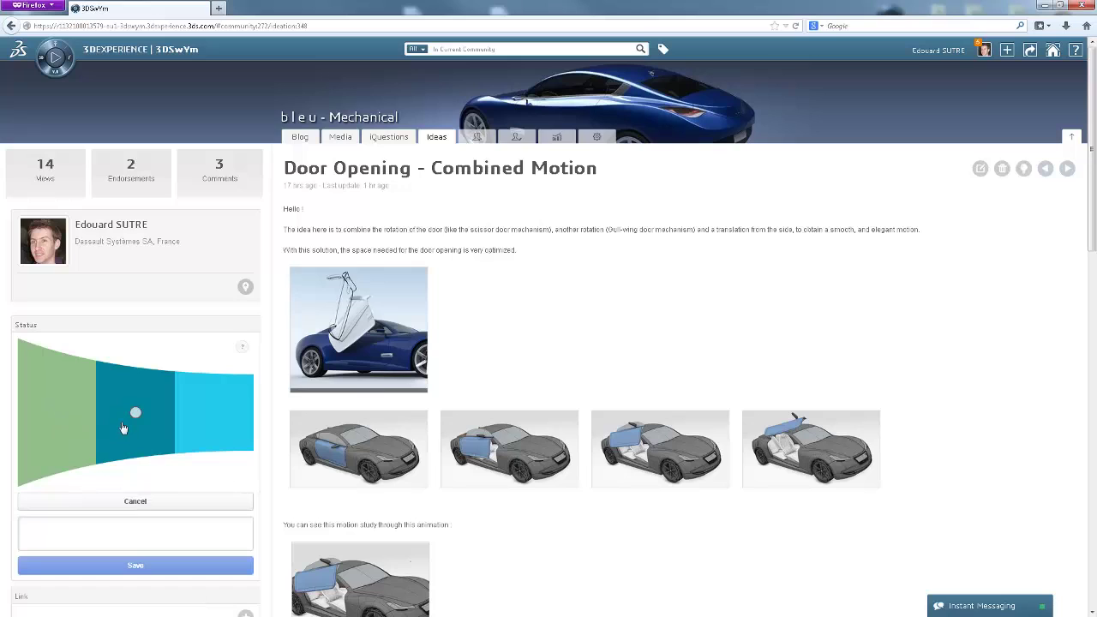
Start an instant messaging conversation with the online contact and send a hello greeting.
left_click(969, 610)
left_click(970, 446)
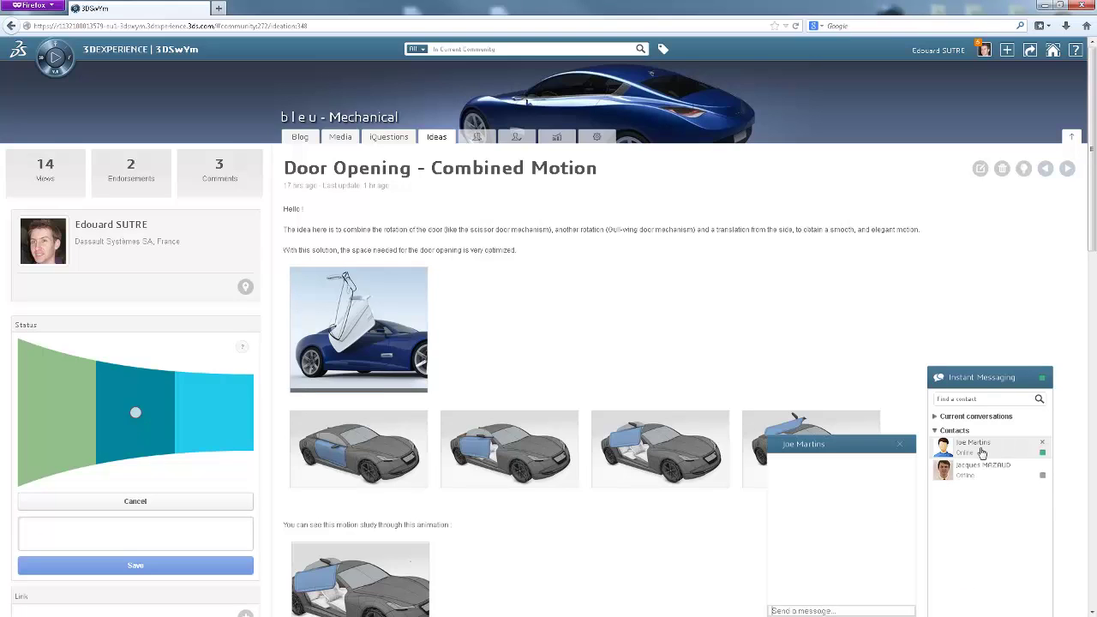
left_click(805, 610)
type("Hello Joe !")
key("Return")
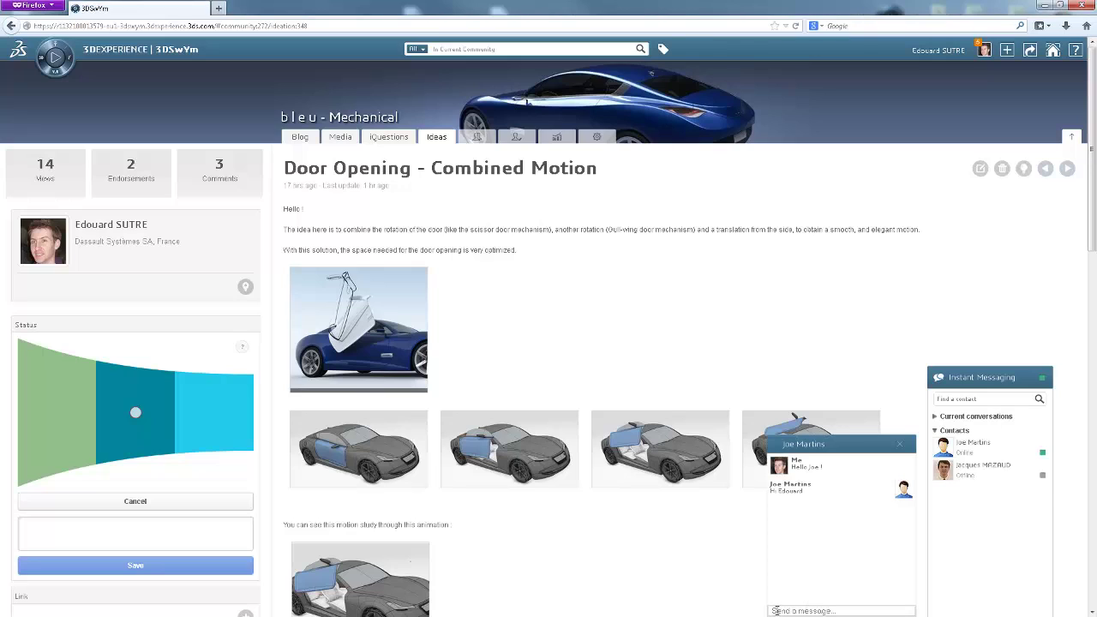
Message the contact "I will invite you to the collaborative space of bleu project".
type("I will invite you to the co")
type("pace of bleu project")
key("Return")
Ask the contact "Can you develop your idea with a preliminary design ?" and reply "ok, thank you" to the answer.
type("Can you")
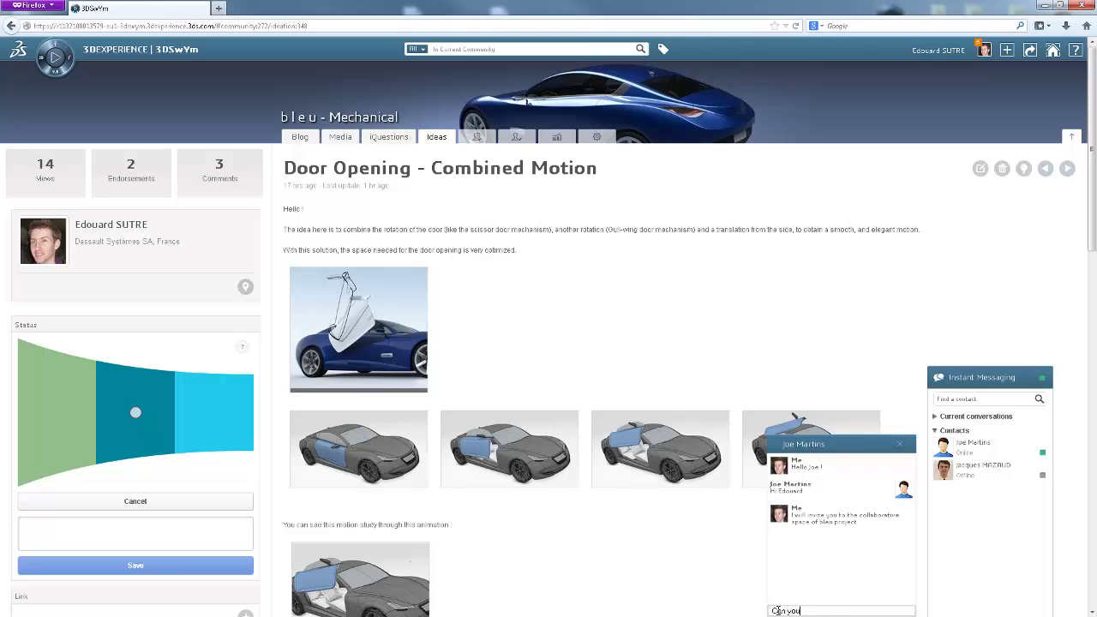
type(" develop your idea with a preliminary design ?")
key("Return")
type("ok,")
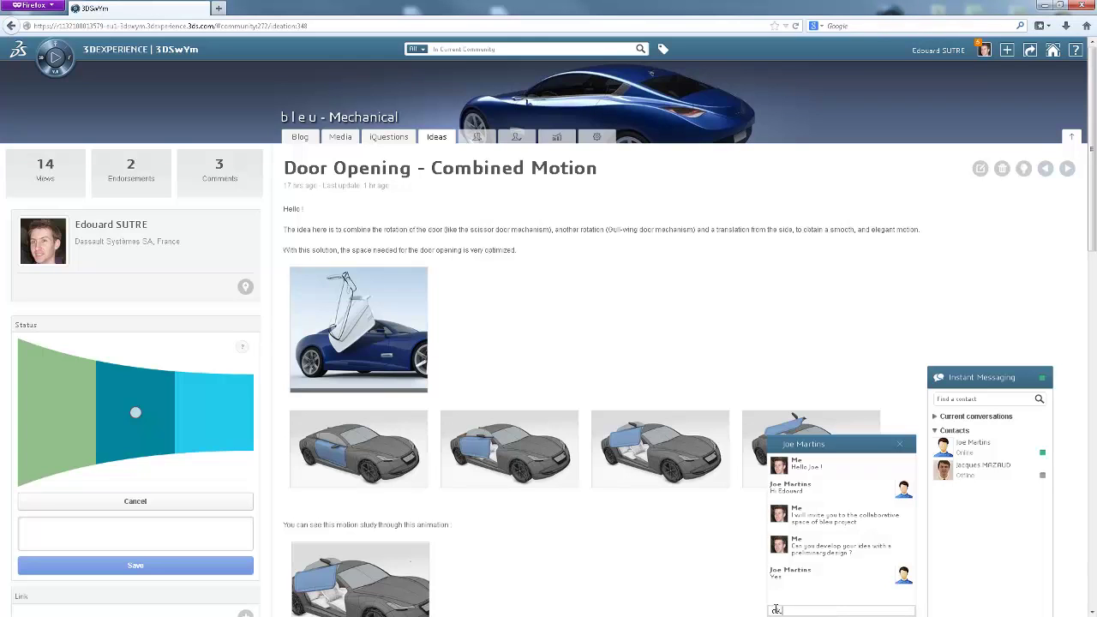
type(", thank you")
key("Return")
Launch the 3DSpace app from the favorite apps.
left_click(55, 75)
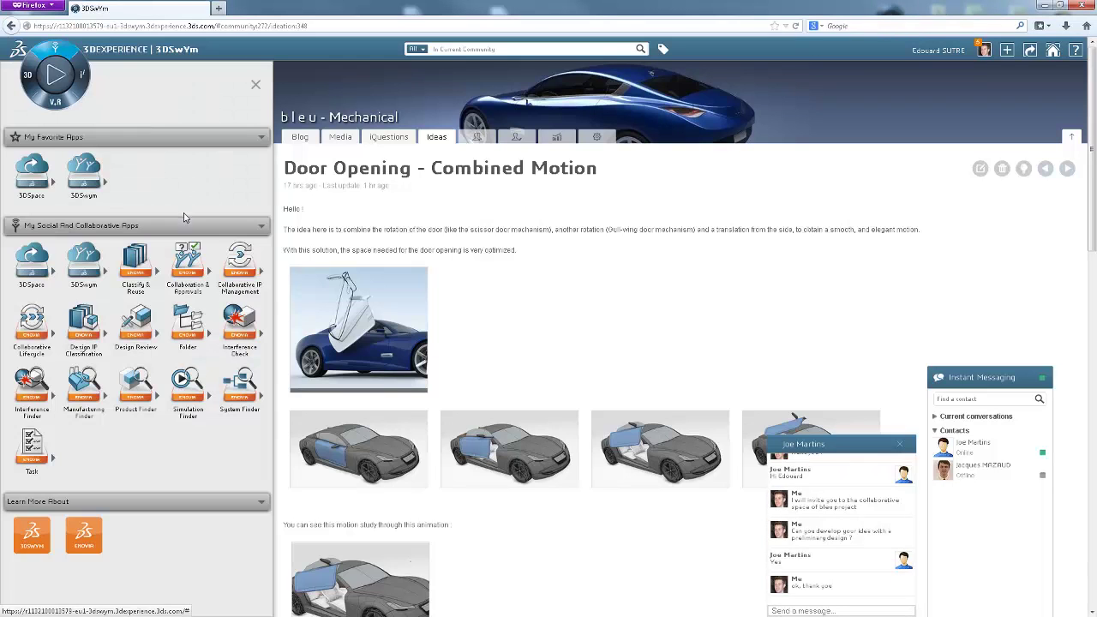
left_click(32, 176)
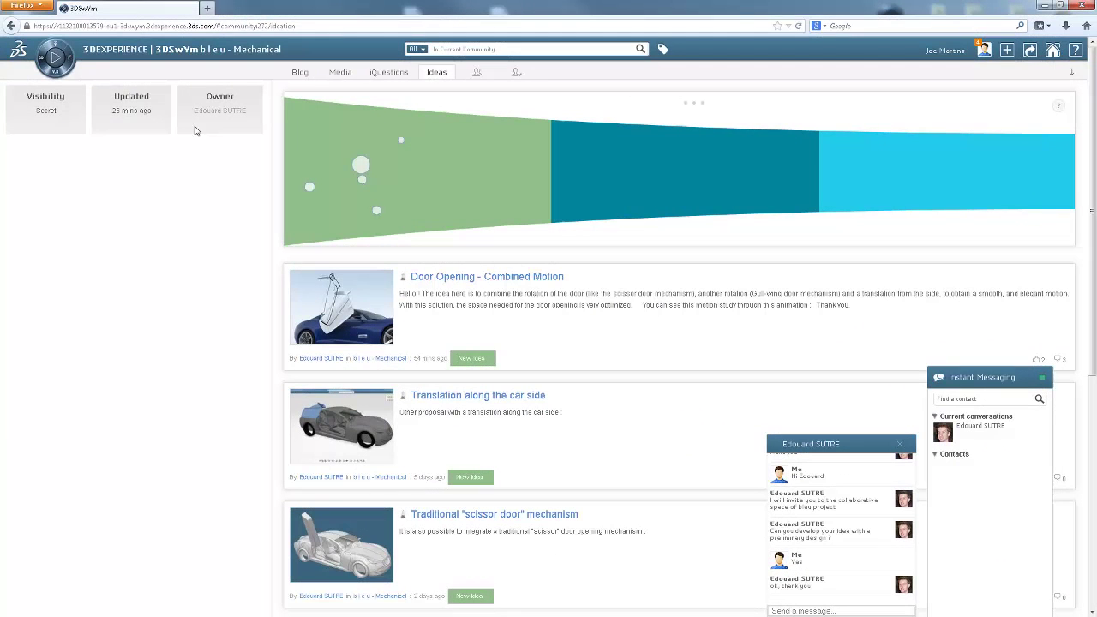
Open the 3DSpace mail on the Mechanical Designer dashboard and look through the members and content of the BLEU - Door Opening space.
left_click(55, 58)
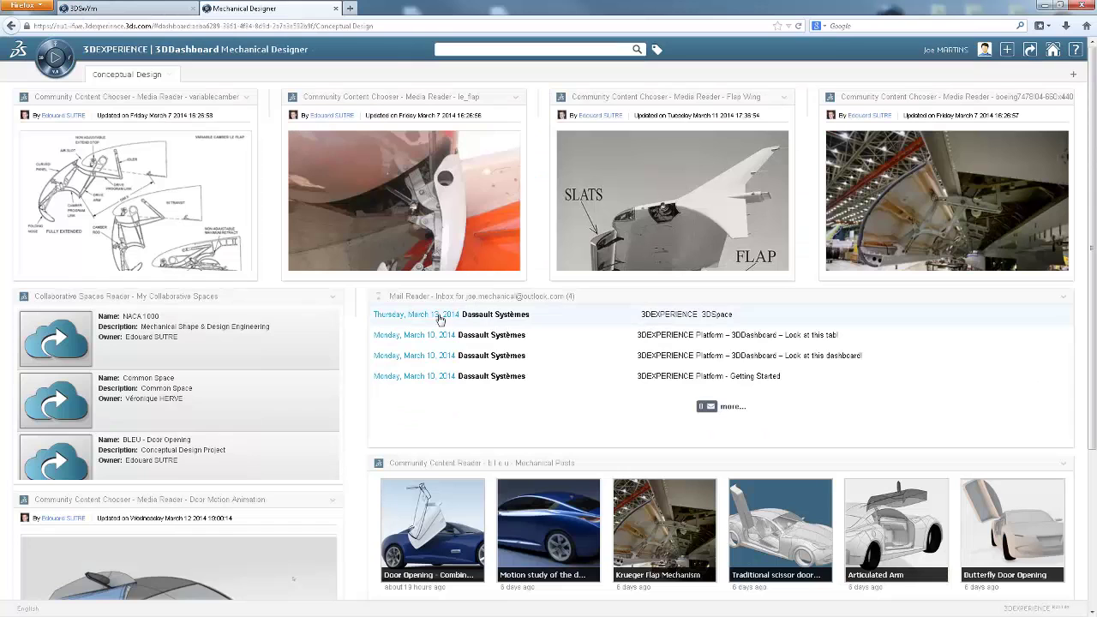
left_click(479, 317)
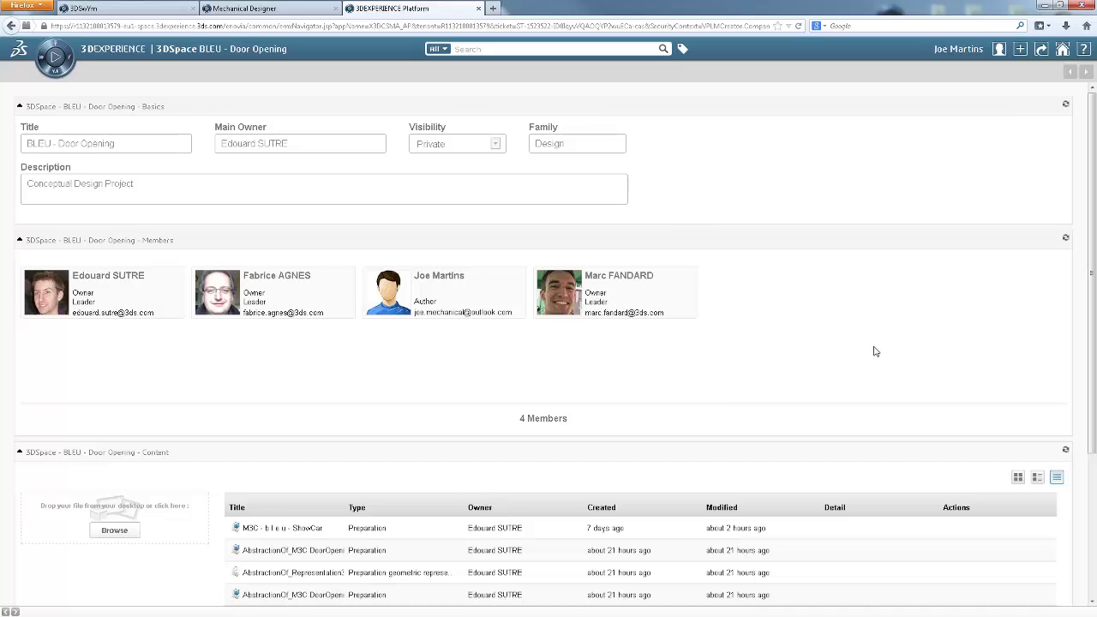
scroll(729, 379, "down", 2)
scroll(572, 514, "down", 10)
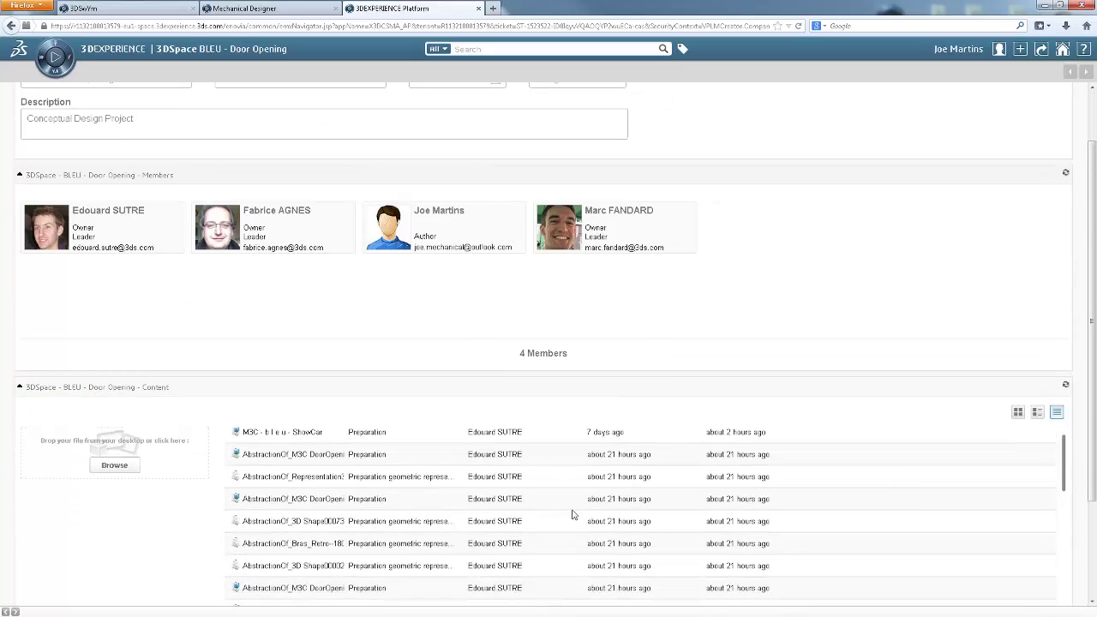
scroll(572, 514, "down", 5)
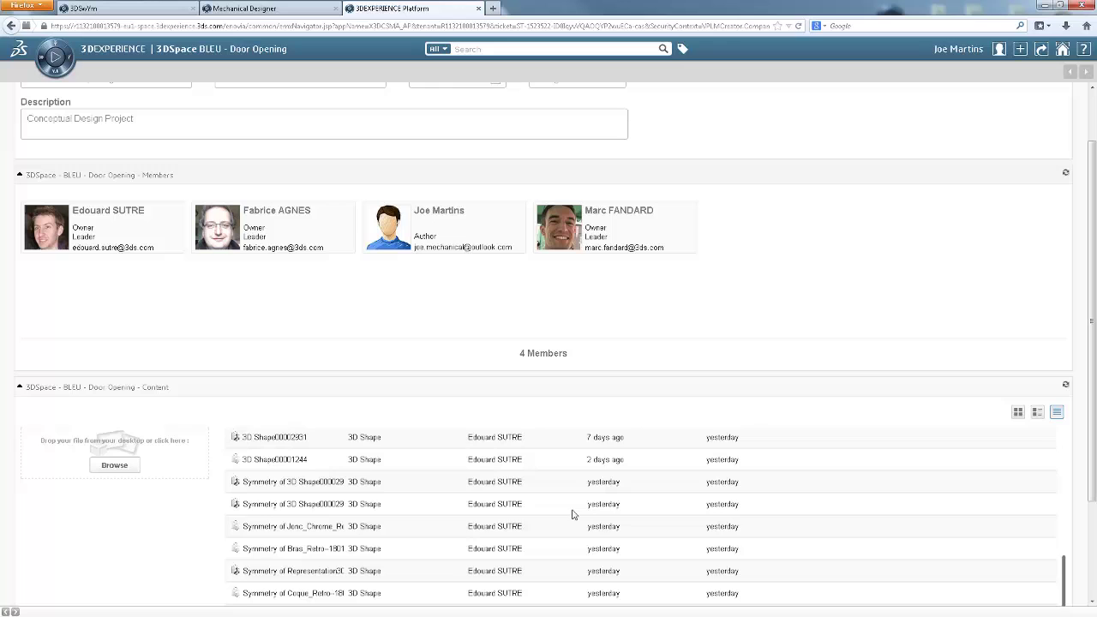
Filter the space's content by the Door Opening Project tag and show the results as thumbnails.
left_click(682, 51)
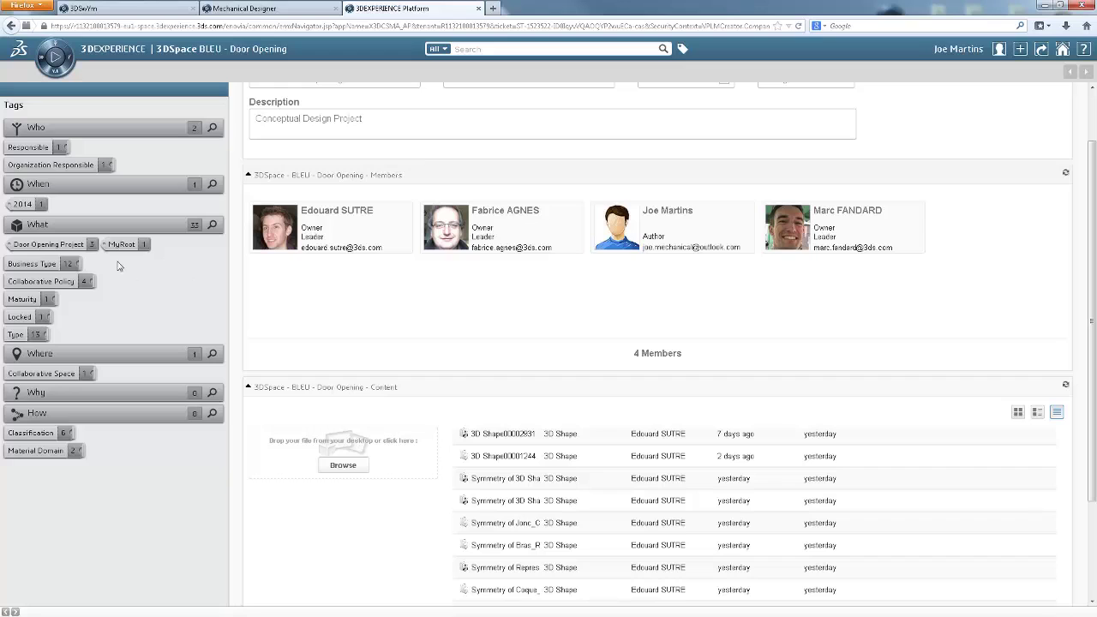
left_click(75, 245)
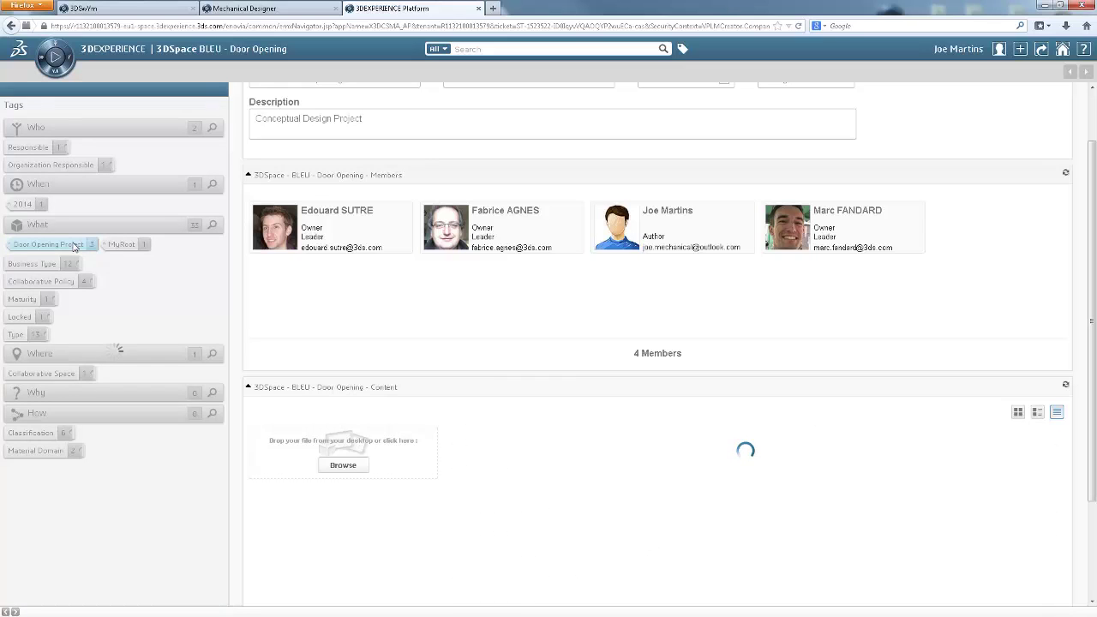
left_click(1017, 412)
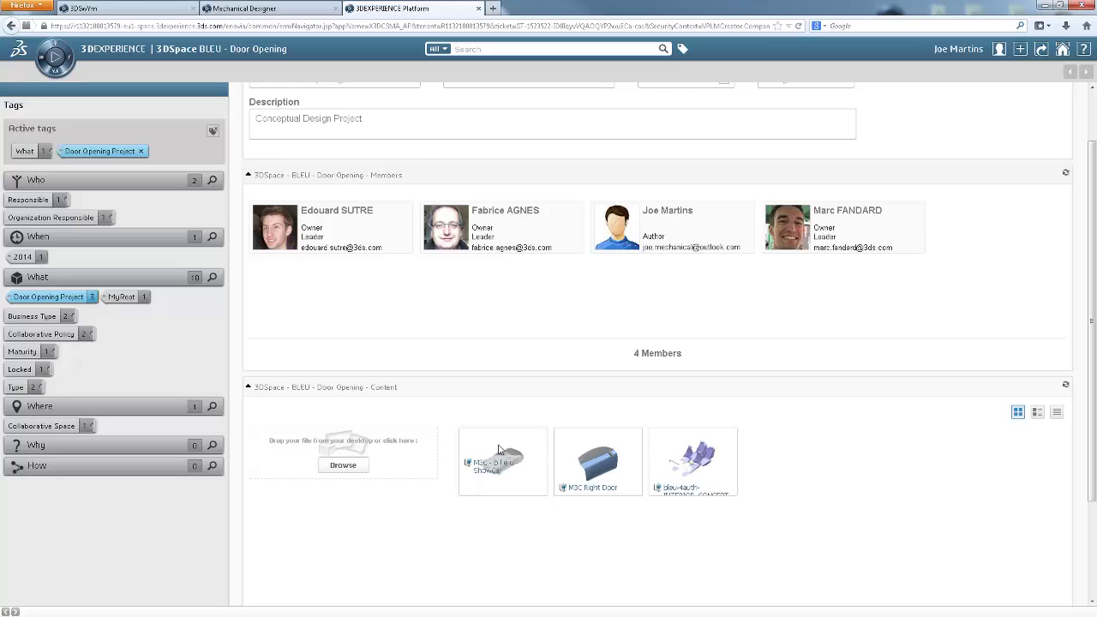
Add Assembly Design to the favorite apps and launch it with the M3C - b l e u - ShowCar product selected.
left_click(512, 450)
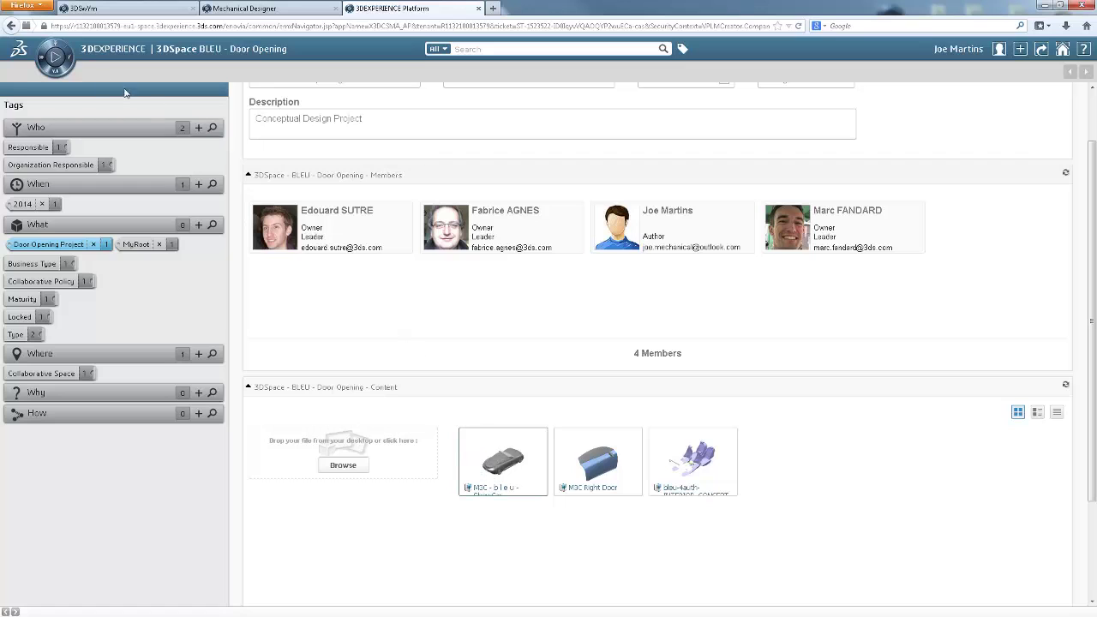
left_click(43, 60)
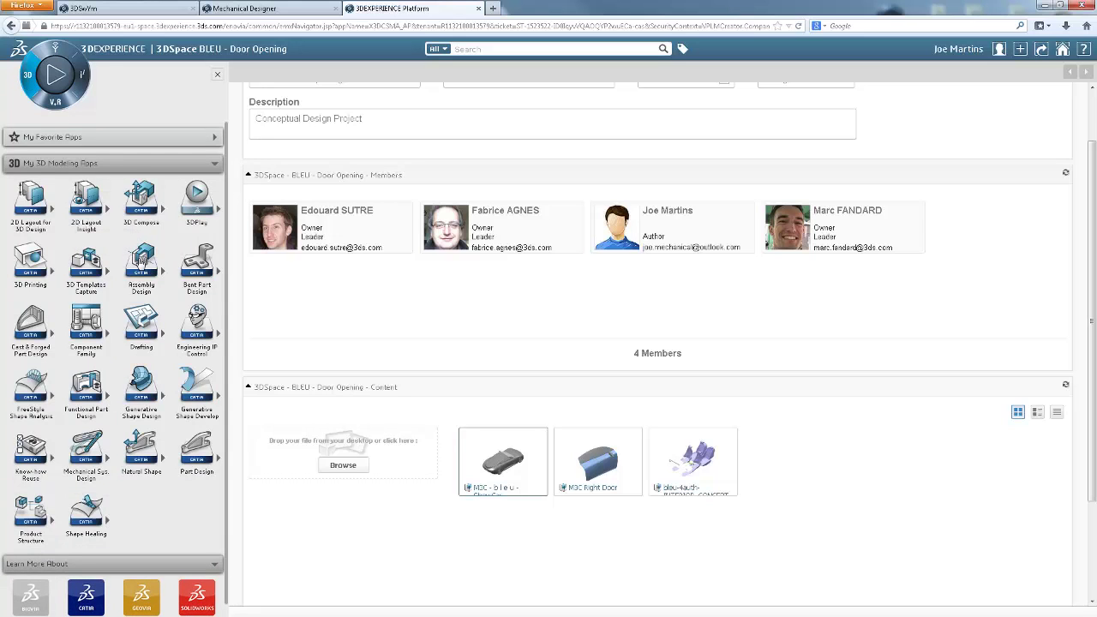
left_click_drag(141, 263, 40, 143)
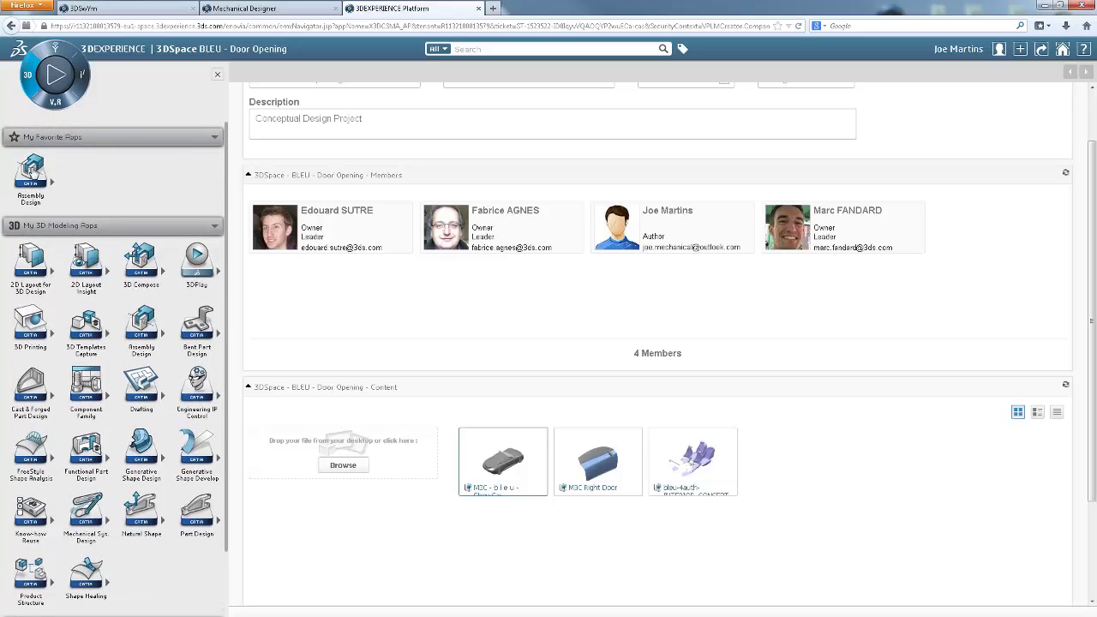
left_click(31, 174)
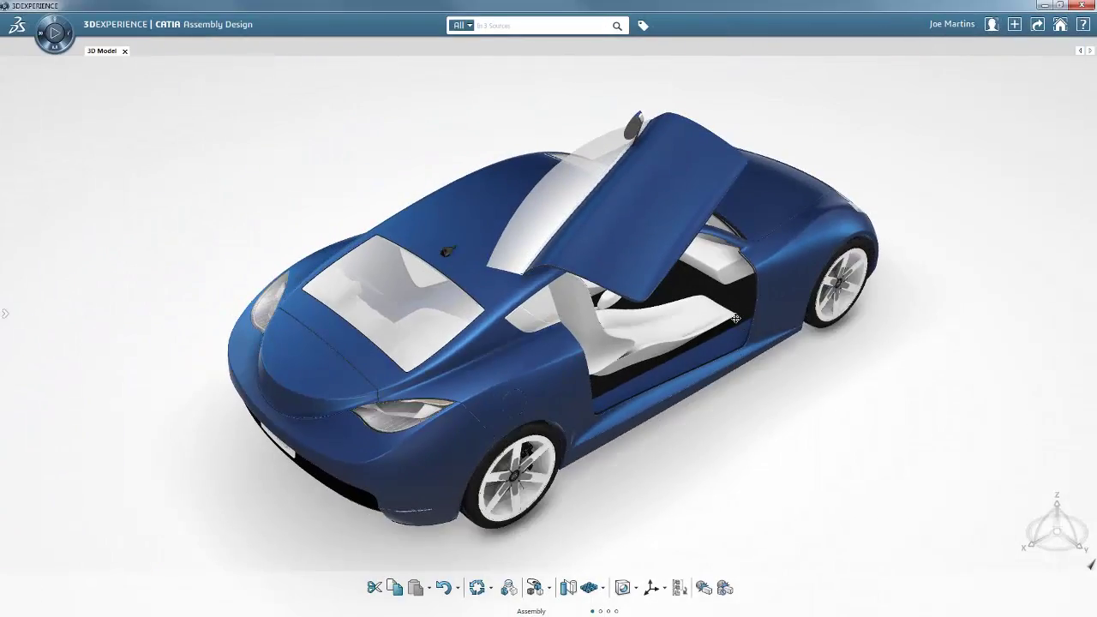
Expand the Preliminary Design product in the ShowCar structure and open its Layout in 2D Layout for 3D Design.
mouse_move(736, 318)
middle_mouse_down()
mouse_move(416, 329)
mouse_move(465, 307)
middle_mouse_up()
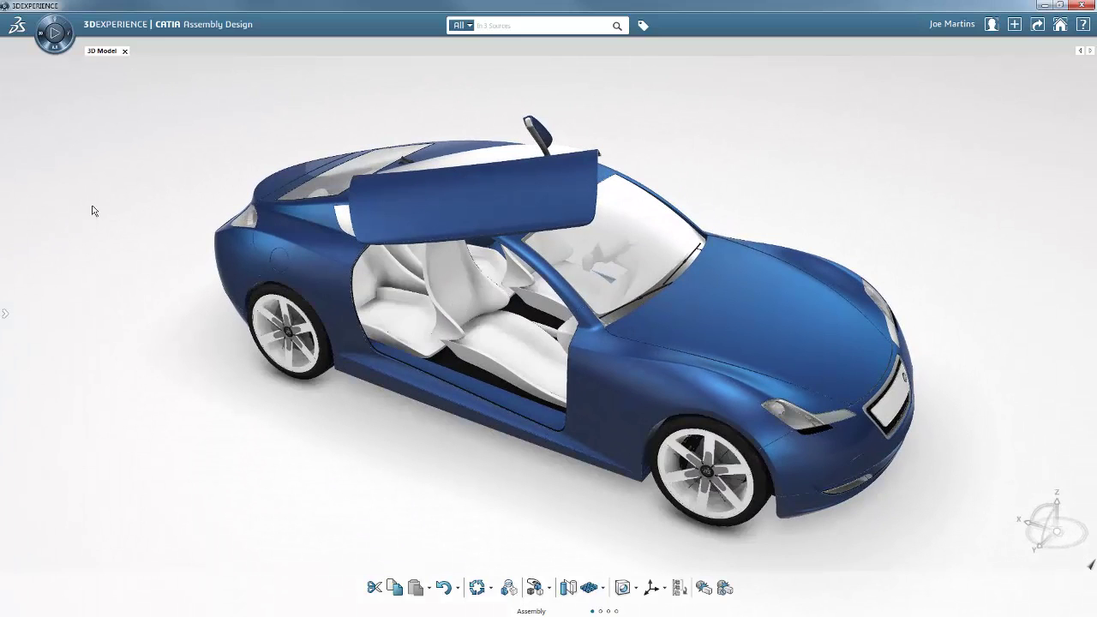
left_click(8, 205)
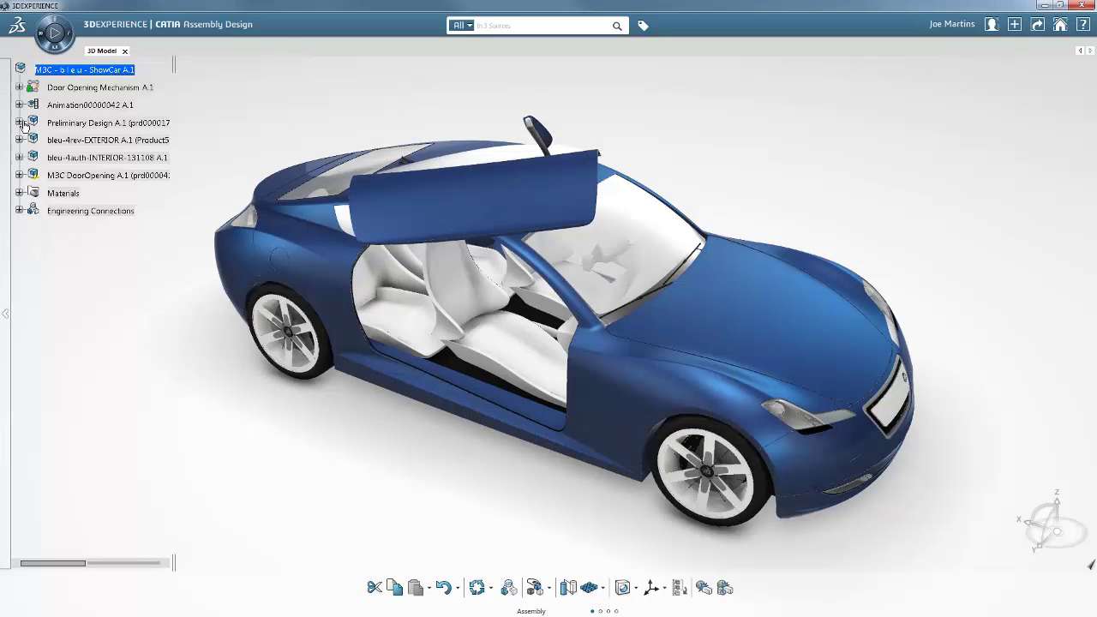
left_click(19, 122)
left_click(31, 140)
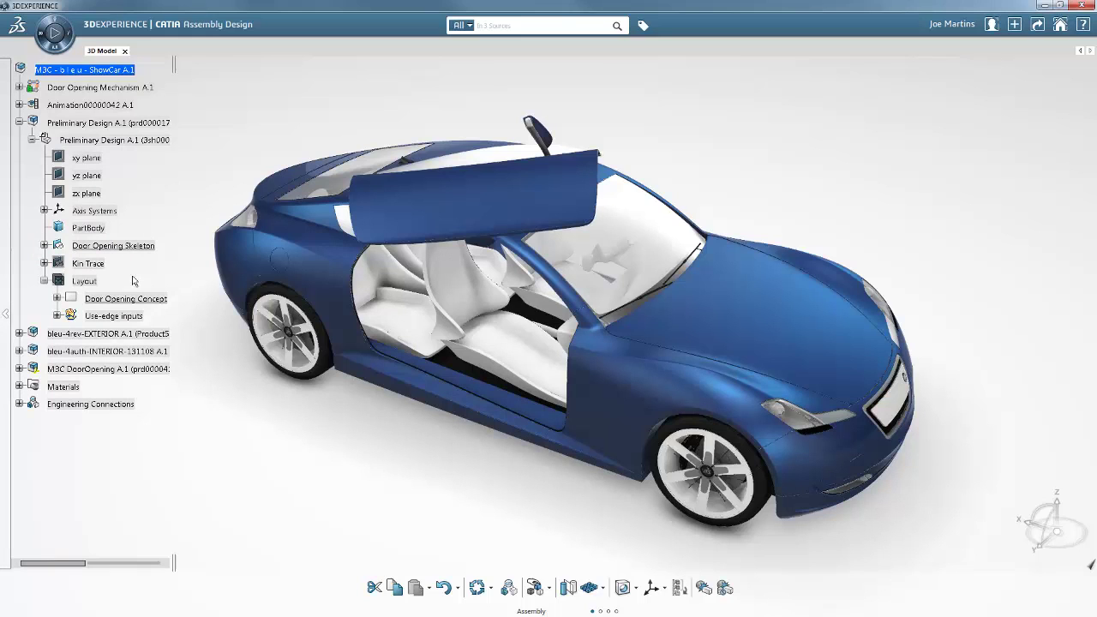
double_click(86, 281)
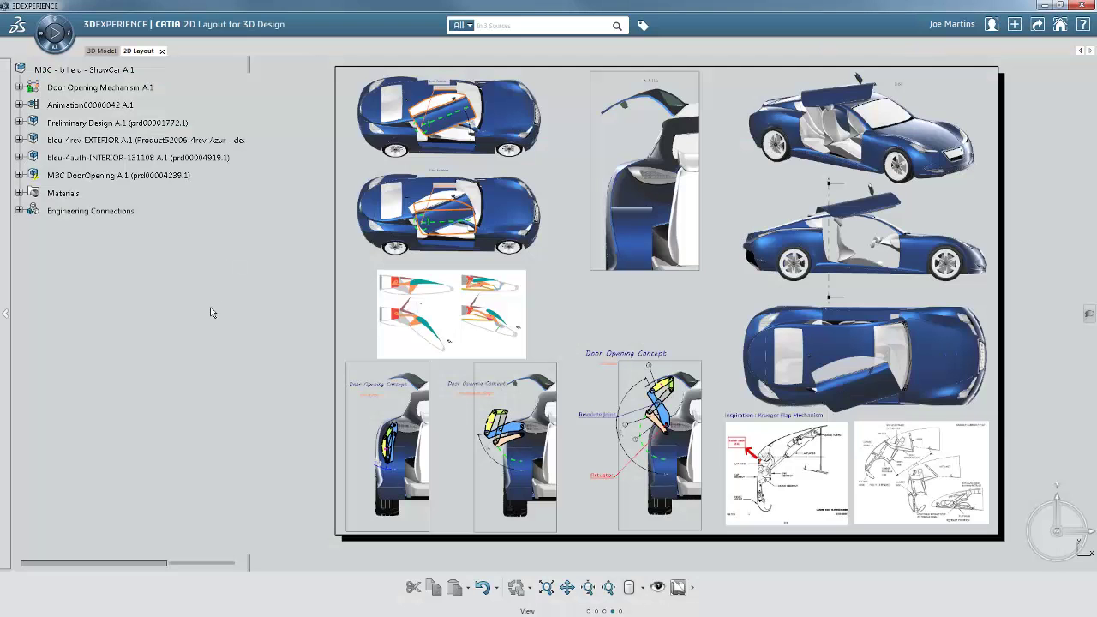
Display the layout views in Wireframe (NHR) and examine the initial, intermediate and definition views of the Door Opening Concept.
left_click(641, 588)
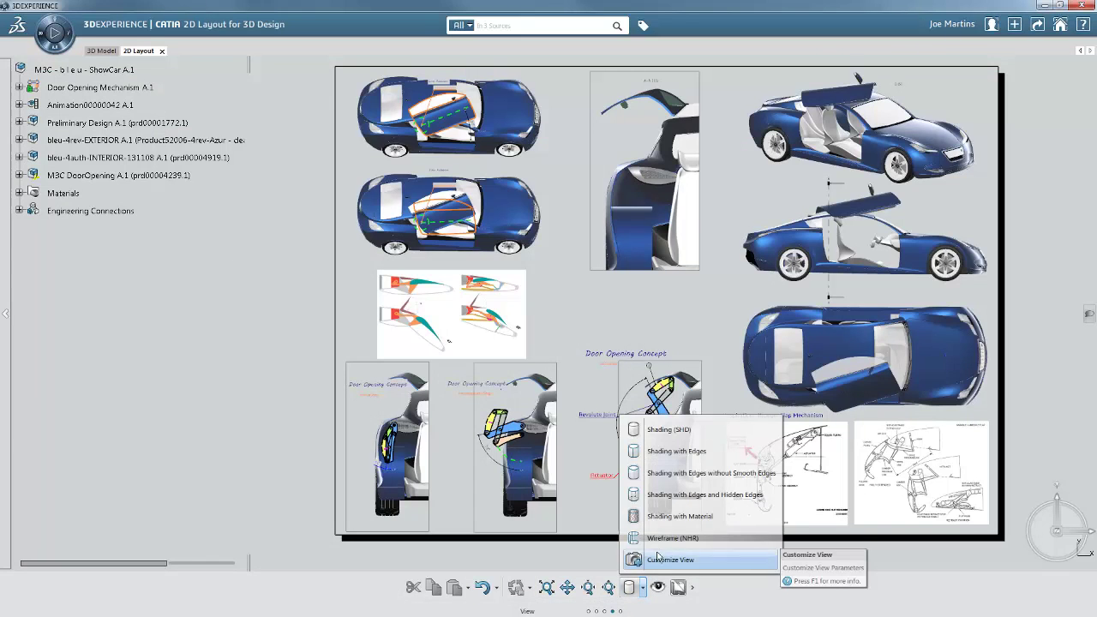
left_click(691, 540)
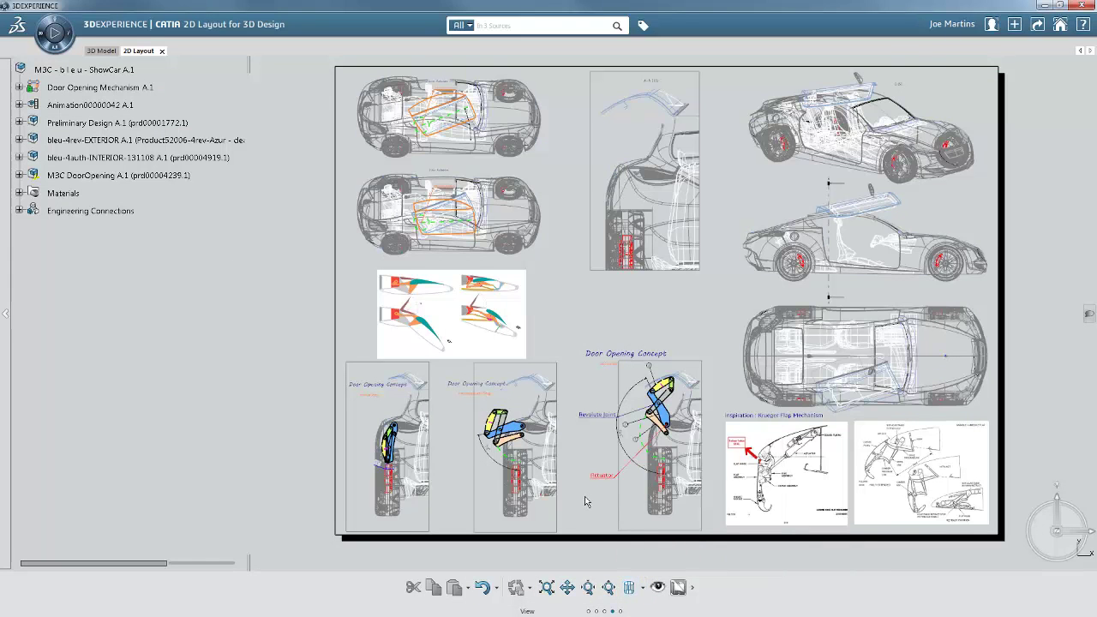
mouse_move(584, 496)
middle_mouse_down()
mouse_move(588, 311)
mouse_move(701, 355)
middle_mouse_up()
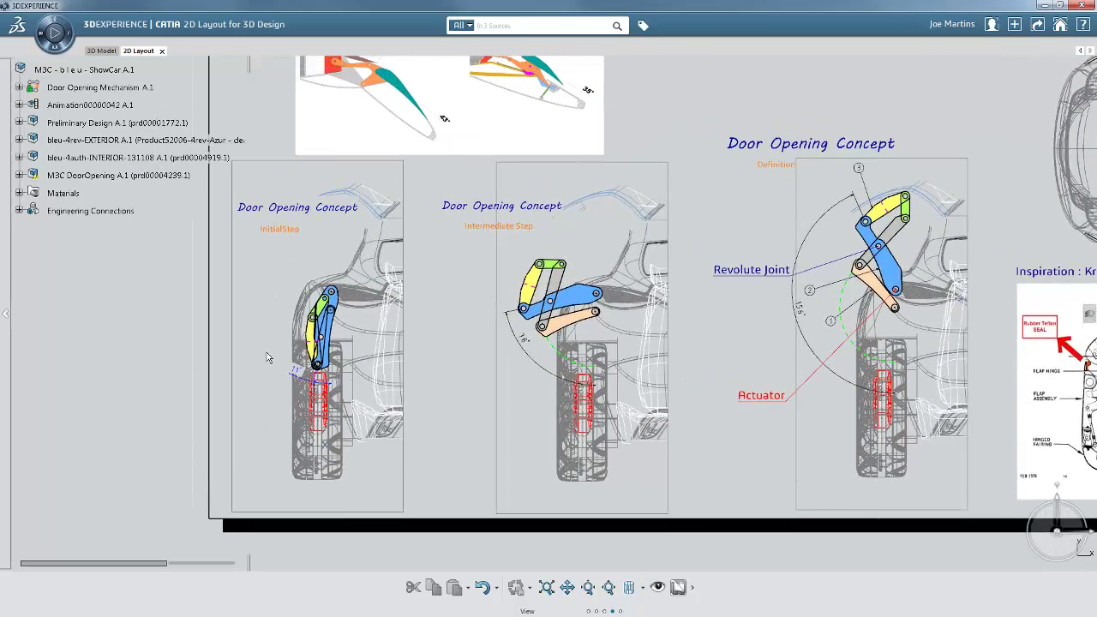
left_click(535, 289)
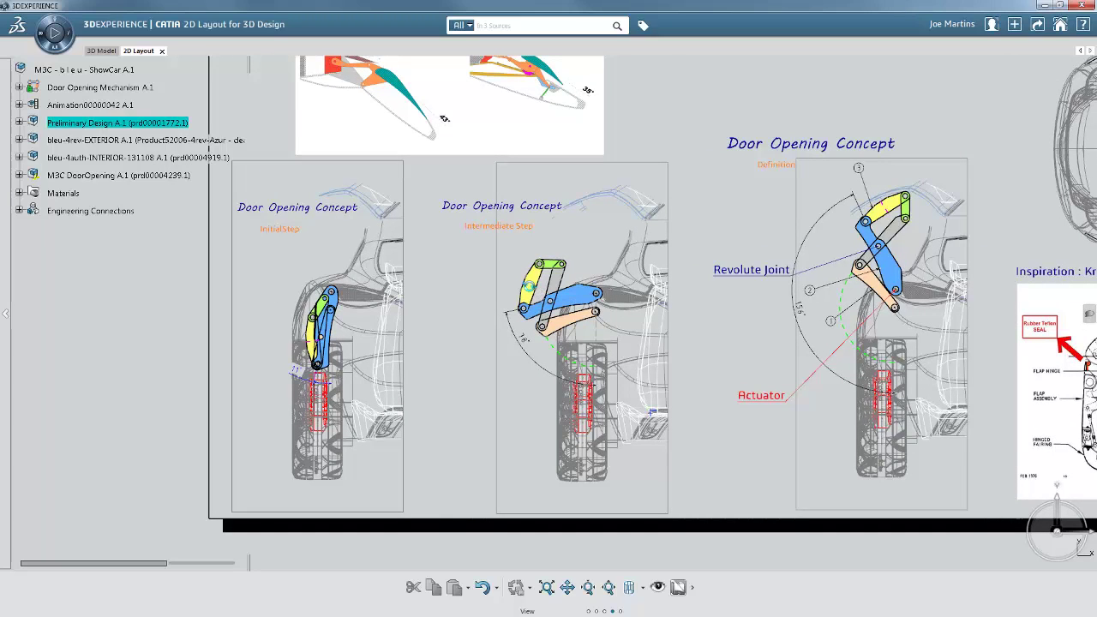
mouse_move(528, 303)
left_mouse_down()
mouse_move(557, 367)
mouse_move(536, 330)
mouse_move(528, 257)
mouse_move(549, 221)
mouse_move(605, 211)
left_mouse_up()
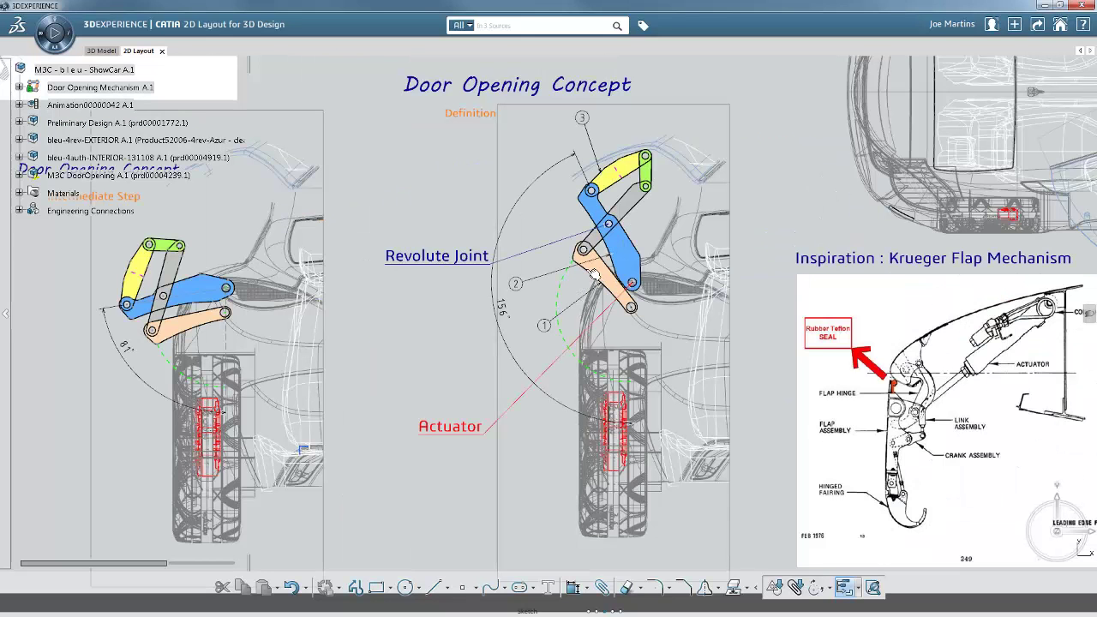
Review the output geometry of the orange rod's 2D profile, Profile2DL.1, in the definition view and accept its definition.
double_click(594, 275)
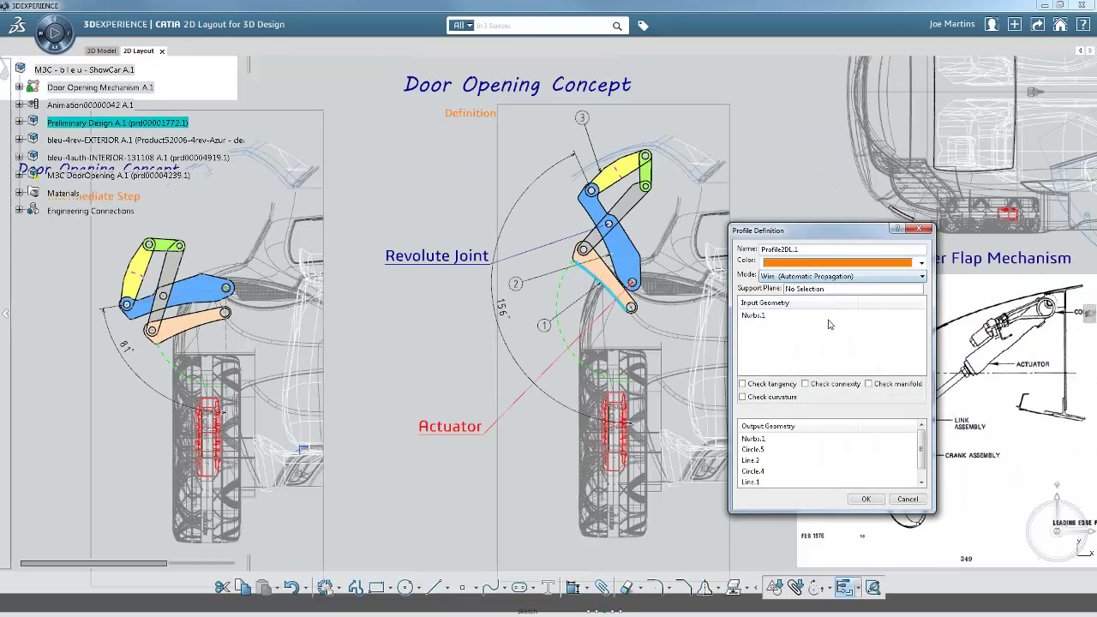
left_click(762, 439)
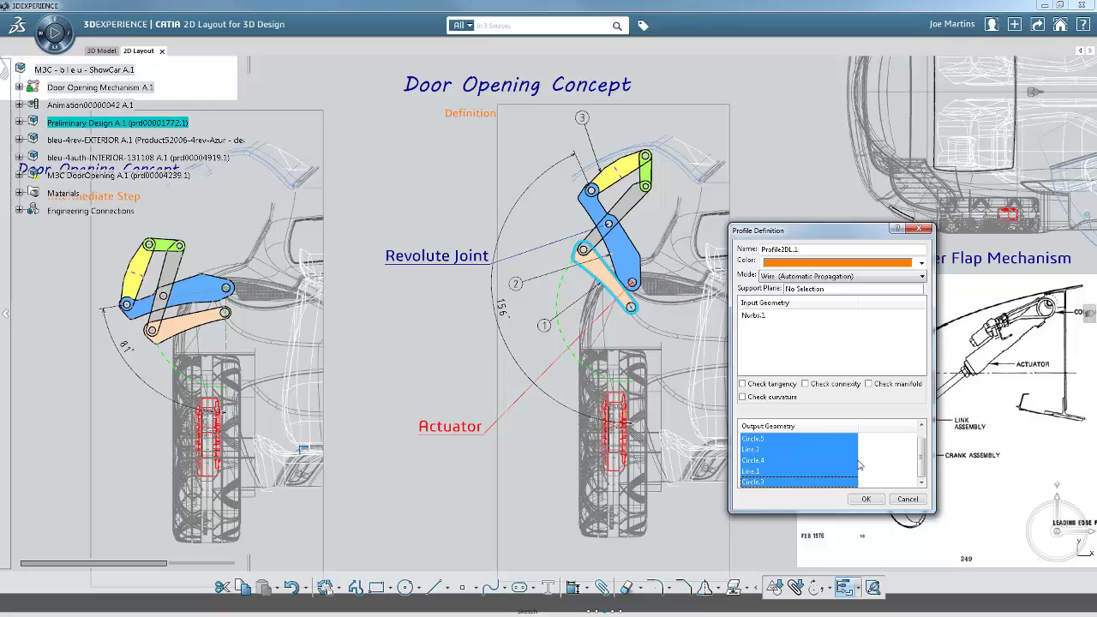
left_click(866, 500)
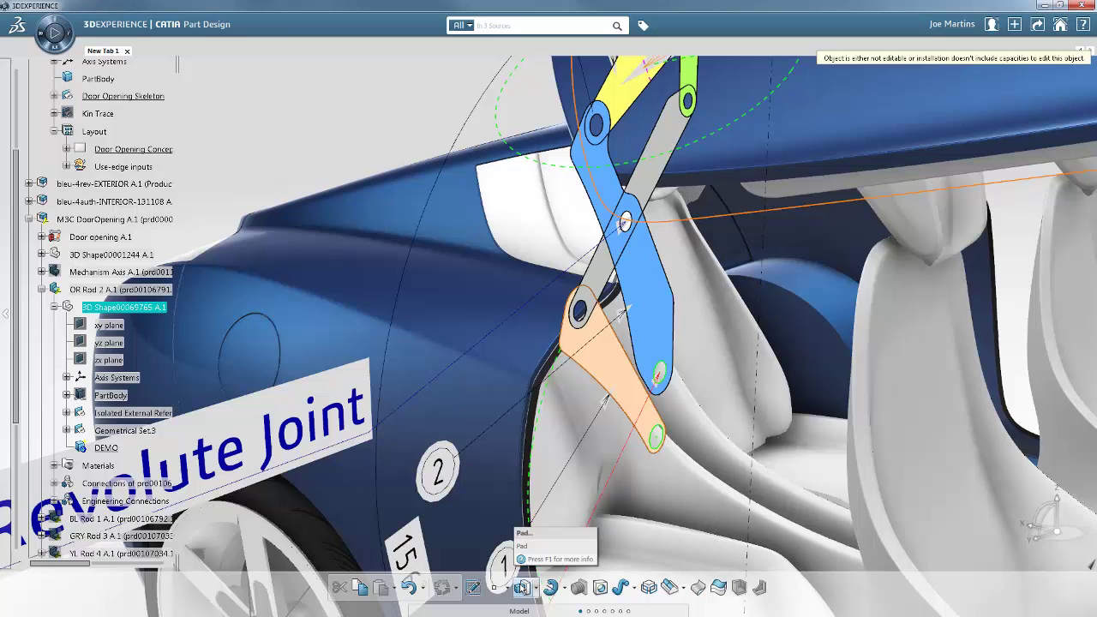
Pick the orange rod profile for the pad in OR Rod 2 and pull the pad's second limit to -27 mm.
left_click(599, 379)
left_click(573, 339)
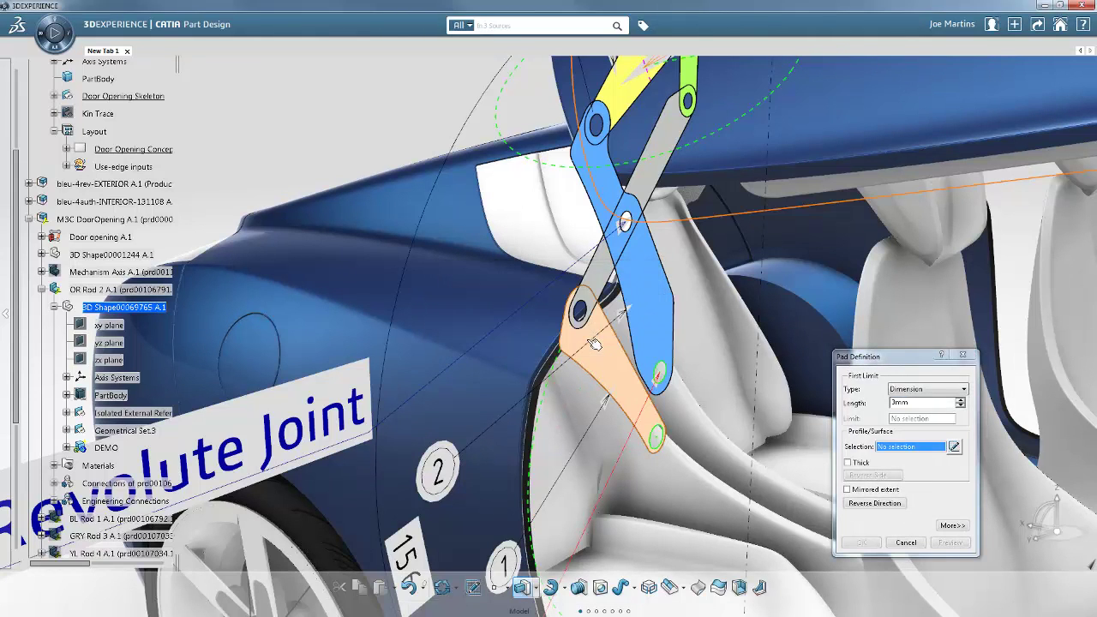
middle_click_drag(620, 401, 581, 378)
scroll(581, 377, "up", 5)
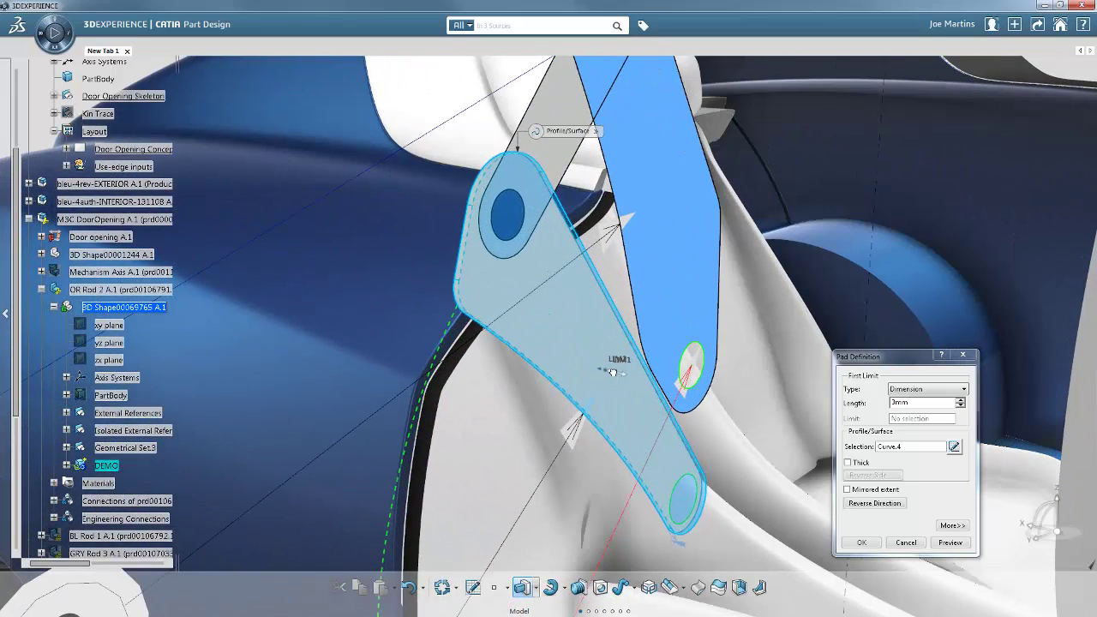
left_click_drag(613, 372, 651, 389)
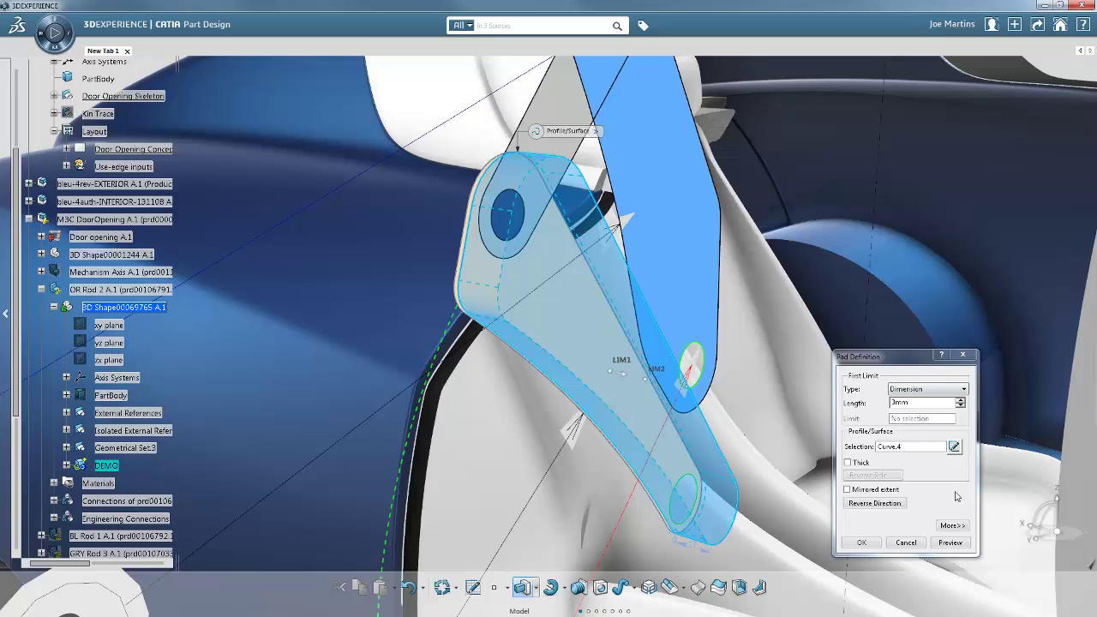
left_click(952, 525)
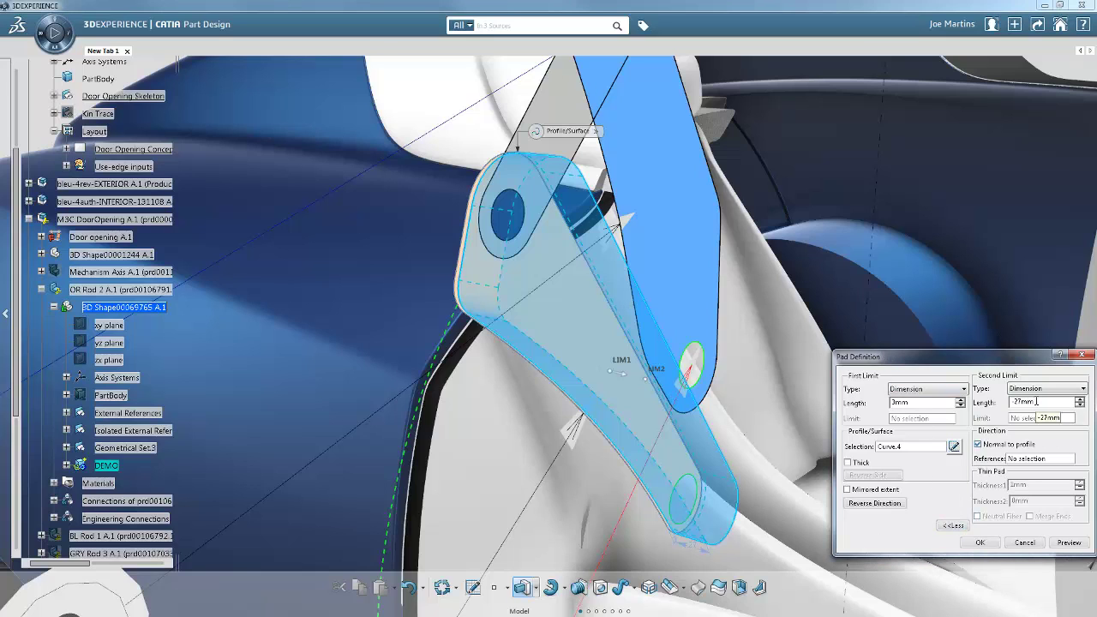
Set the pad's first limit to 5 mm, turn on the mirrored extent and create the pad.
double_click(899, 402)
type("5")
left_click(865, 504)
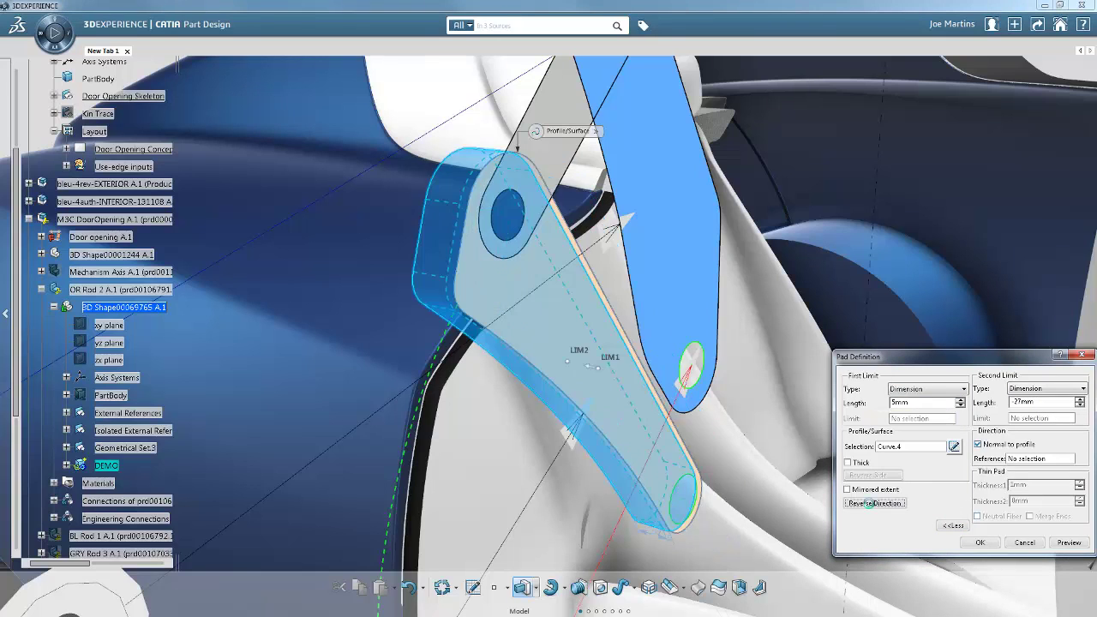
left_click(867, 503)
left_click(848, 489)
left_click(975, 541)
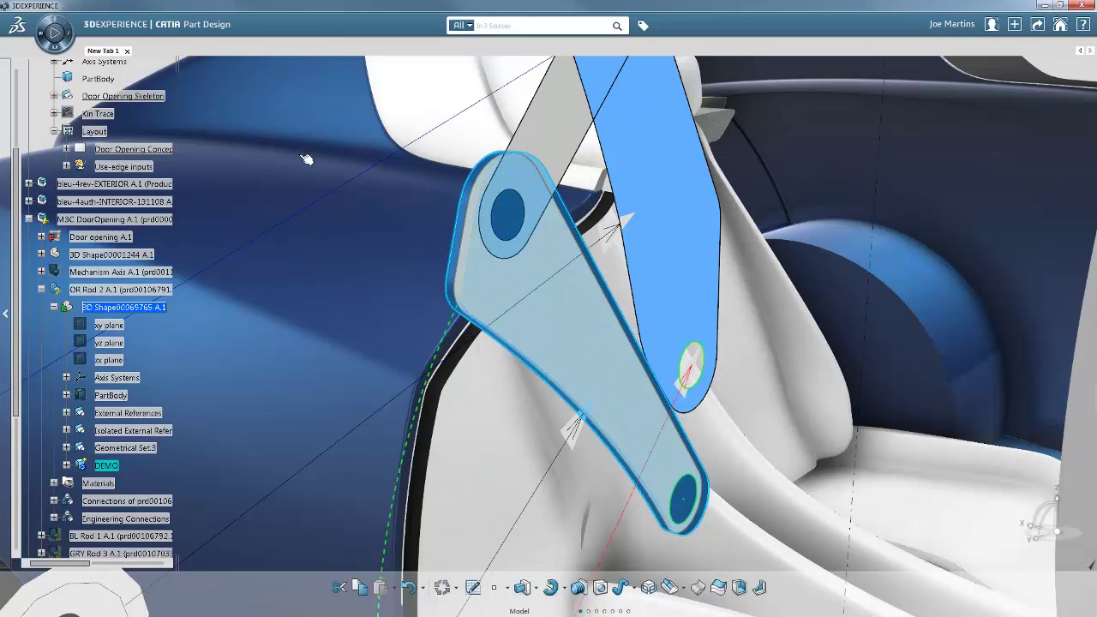
Hide the Layout of the Preliminary Design.
right_click(126, 137)
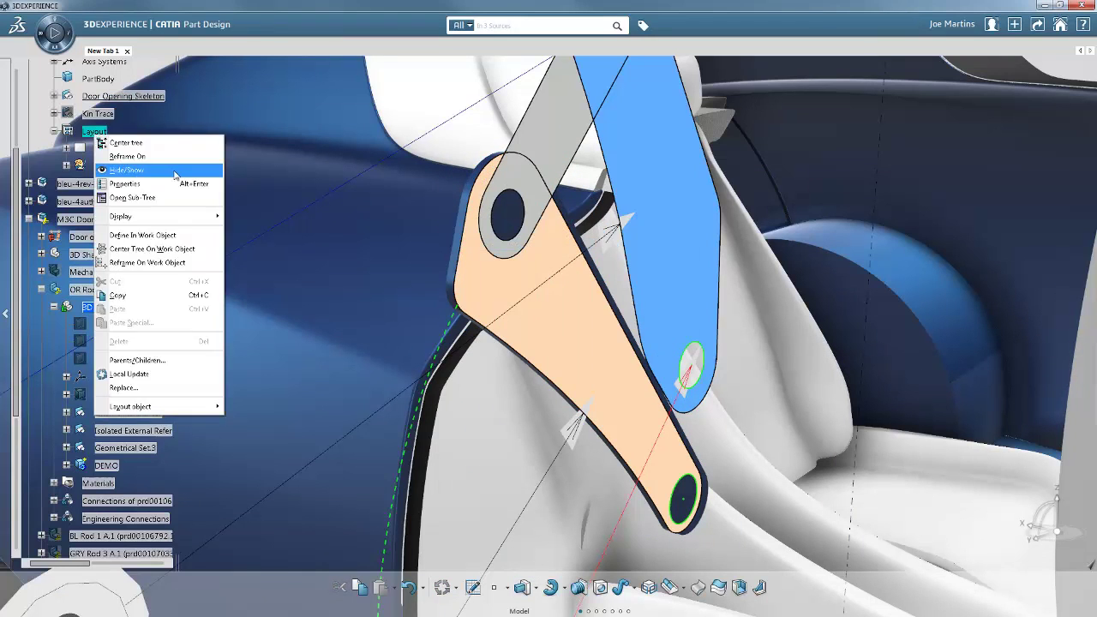
left_click(128, 173)
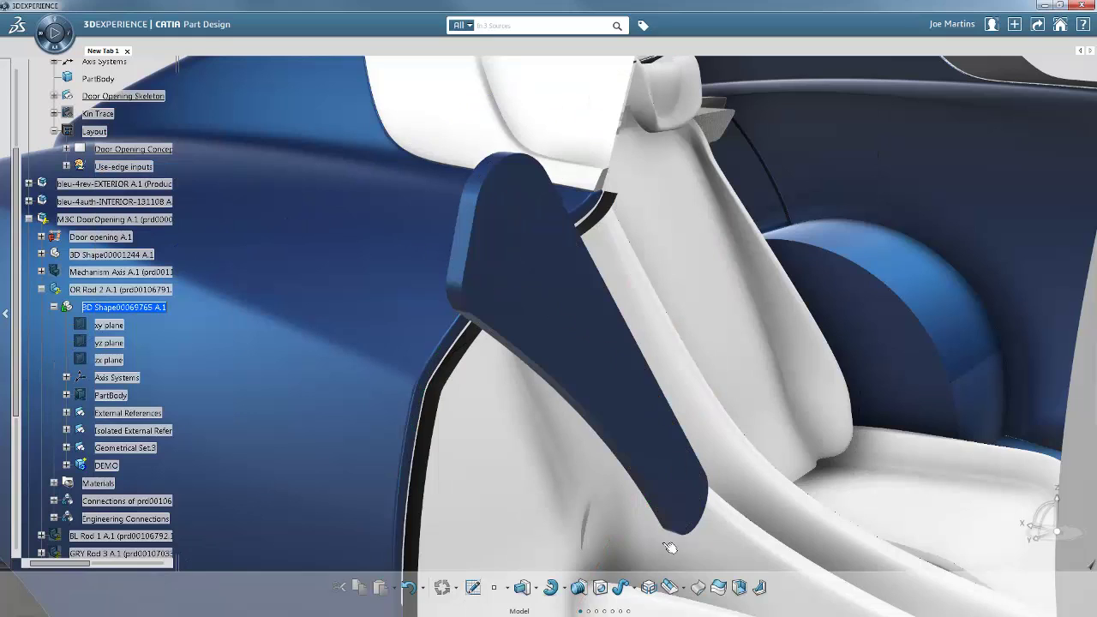
Set the view display style to Shading with Edges without Smooth Edges.
mouse_move(519, 608)
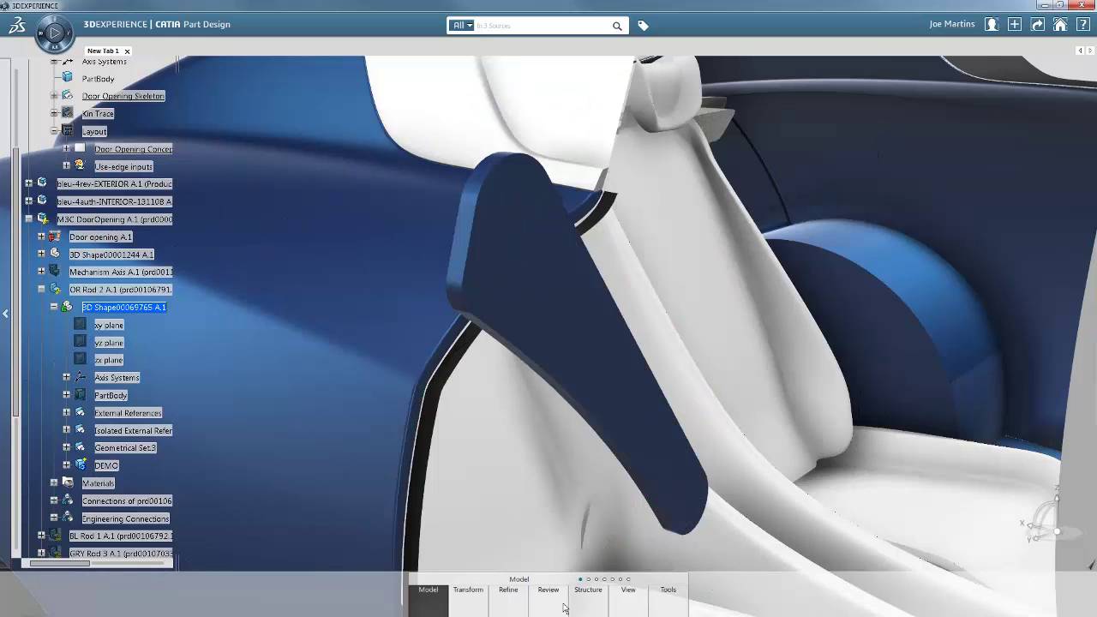
left_click(635, 605)
left_click(691, 588)
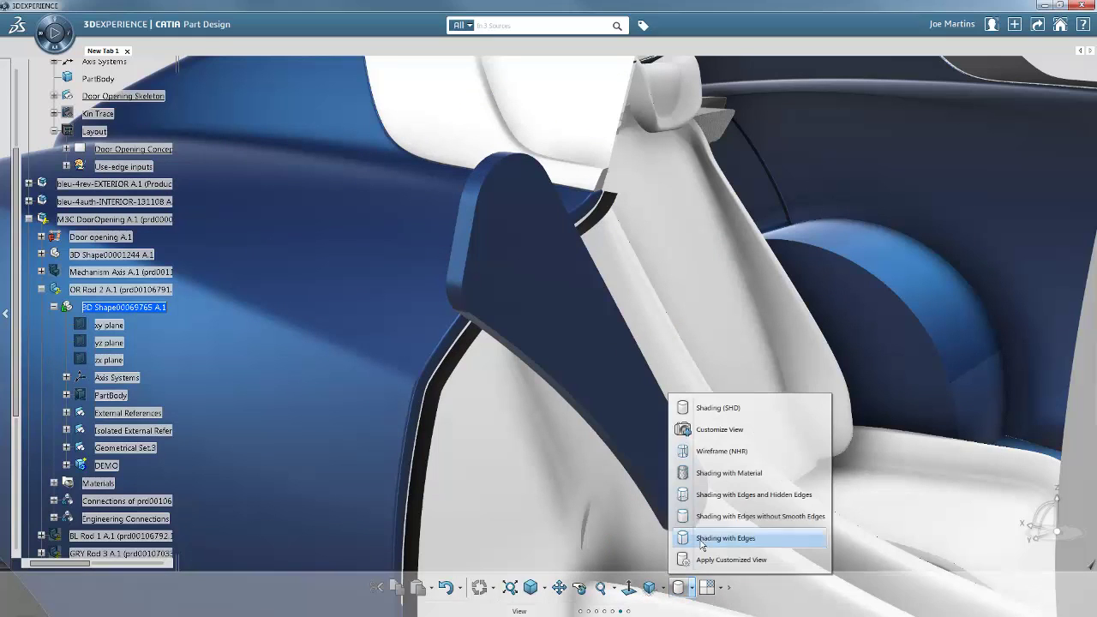
left_click(729, 516)
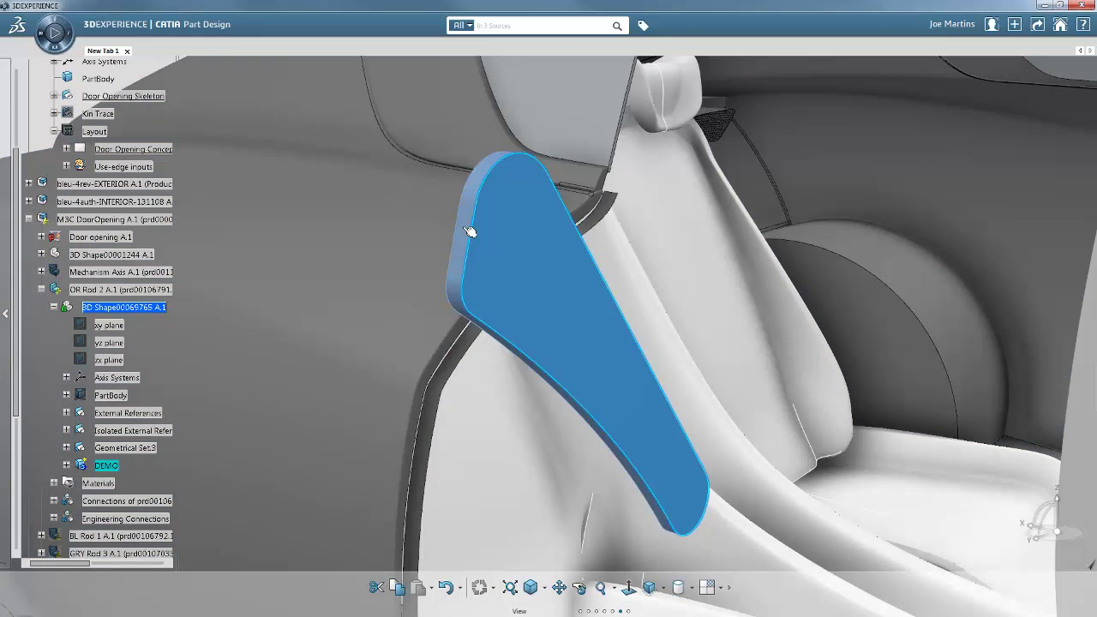
Switch to the Natural Shape app and import the orange rod's solid so it can be reshaped.
left_click(47, 38)
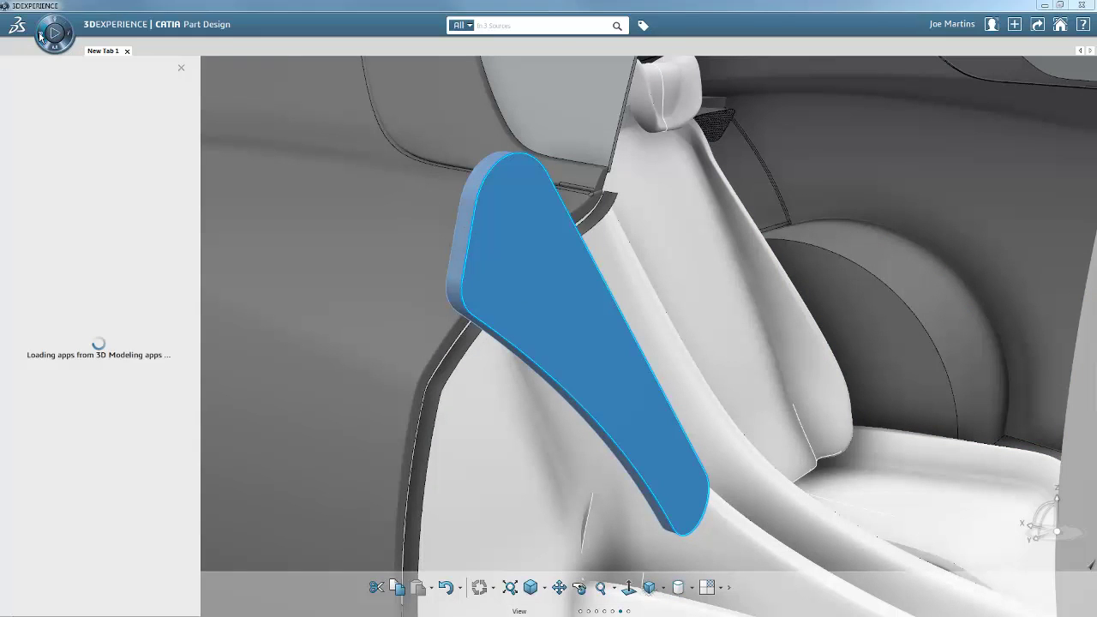
left_click(47, 120)
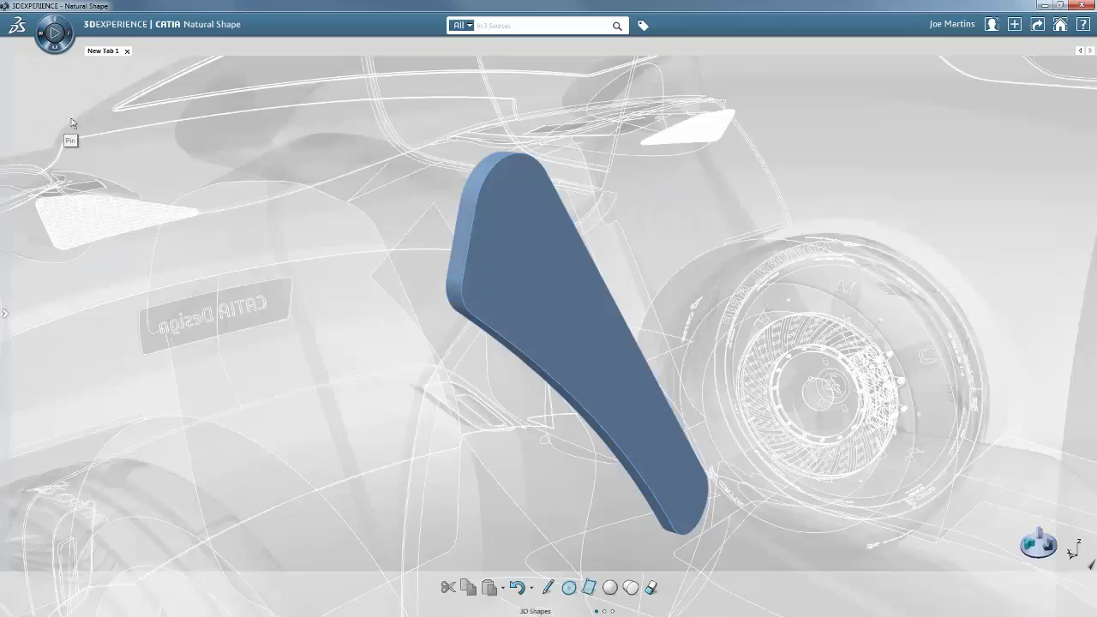
middle_click_drag(516, 305, 620, 349)
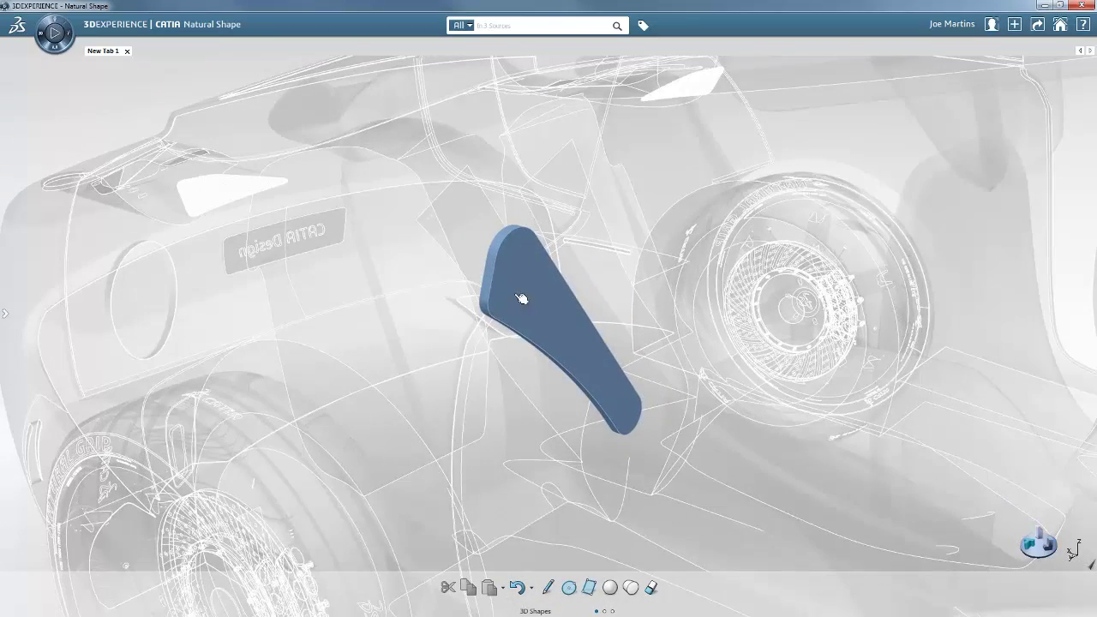
left_click(516, 296)
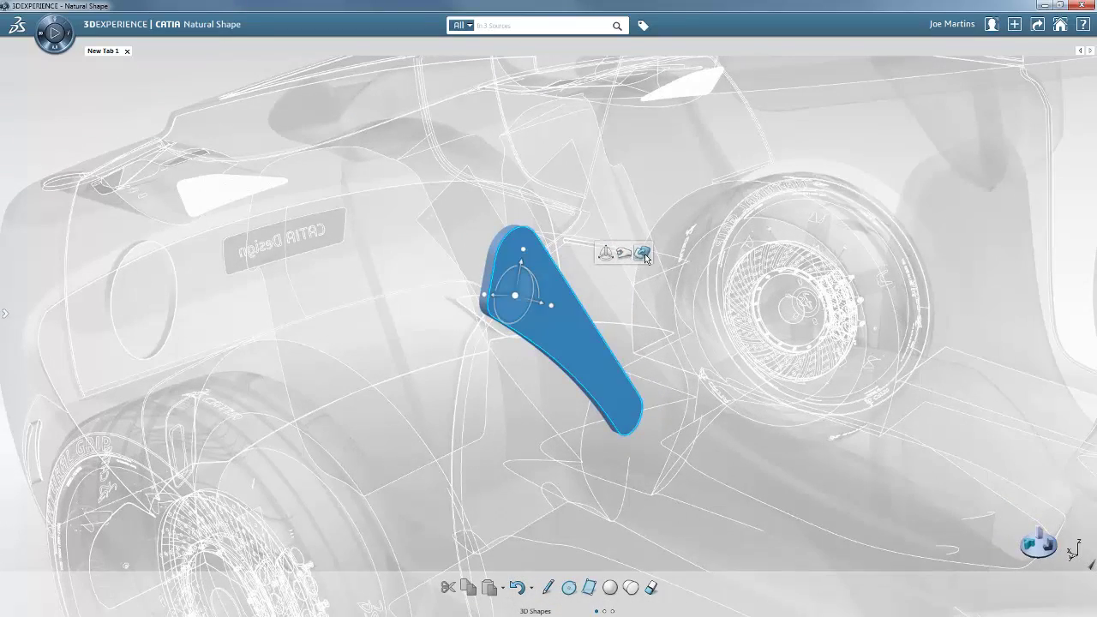
left_click(642, 252)
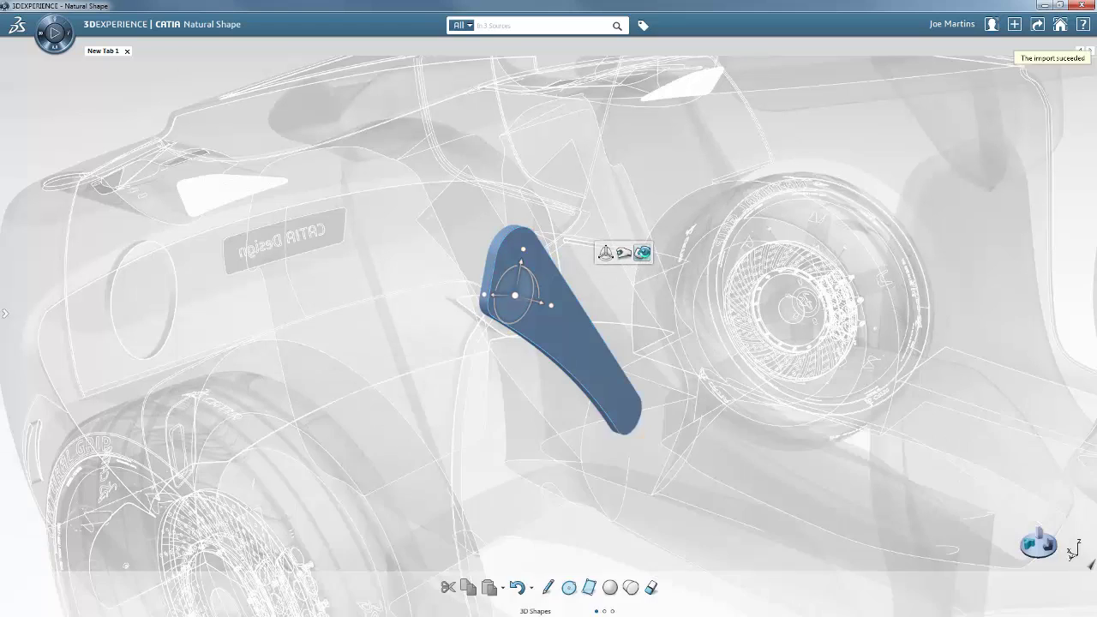
Draw a circle on the rod's front face near its wide upper end and set its size to 12.5 mm.
scroll(620, 295, "up", 3)
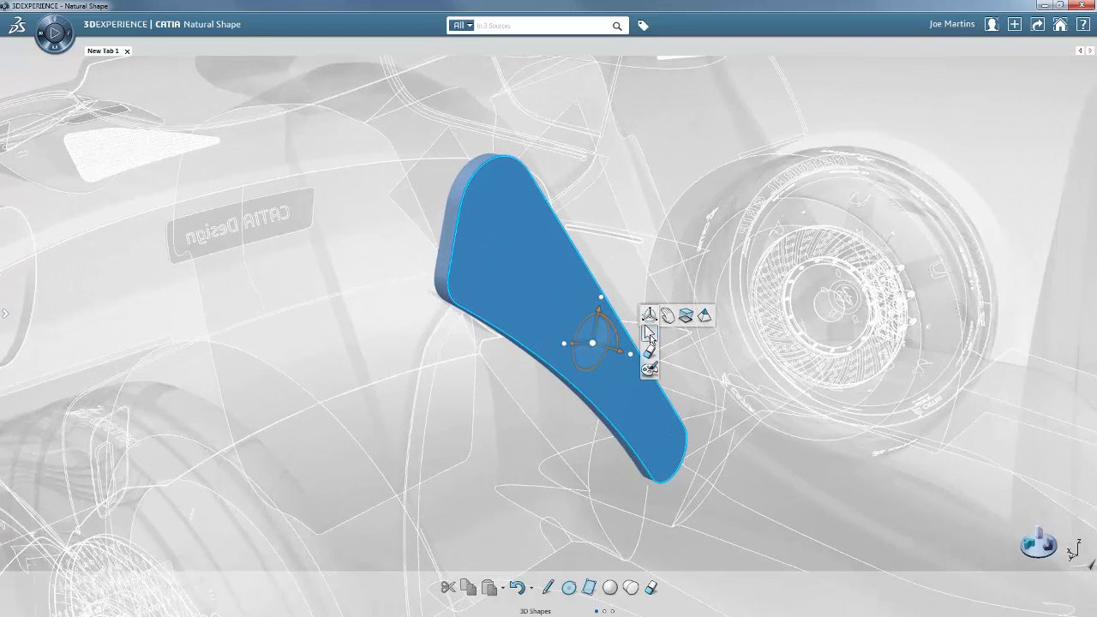
left_click(649, 335)
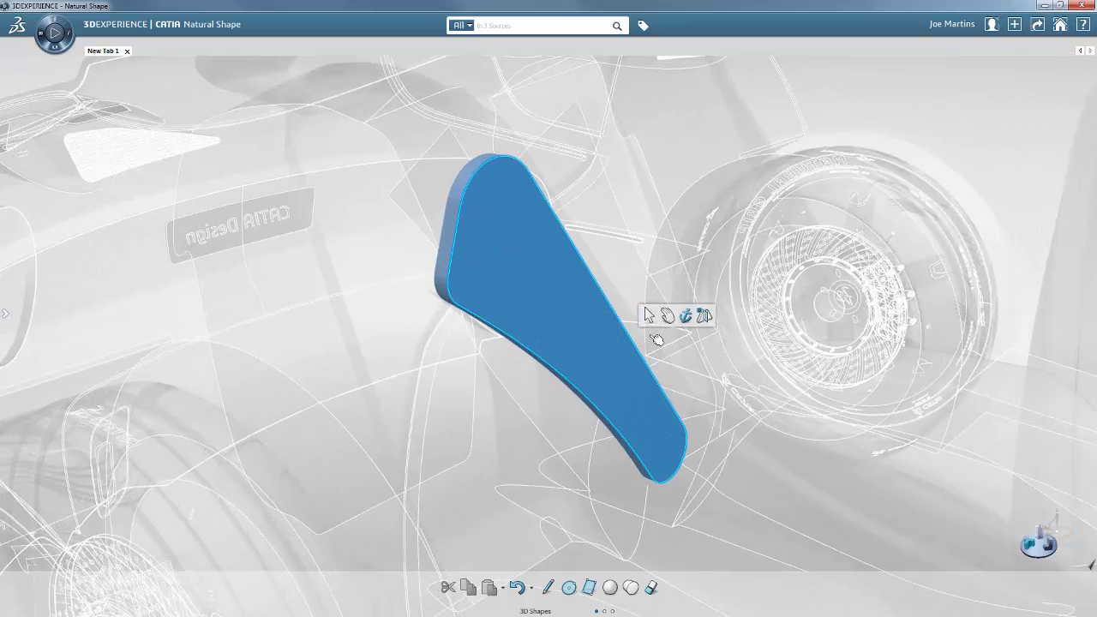
left_click(568, 590)
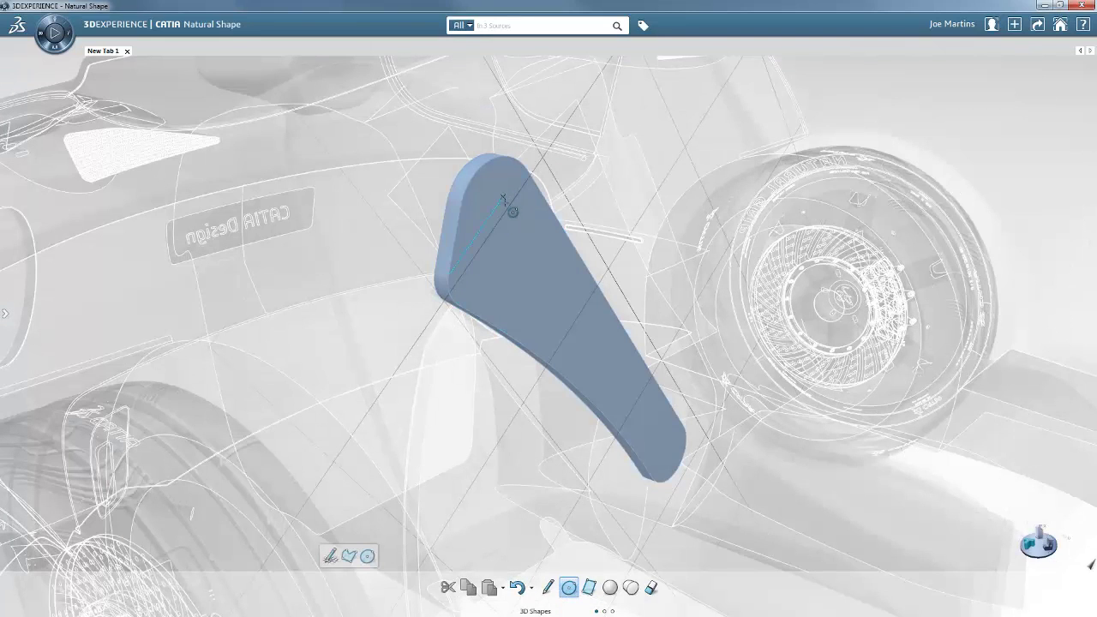
left_click_drag(500, 213, 519, 229)
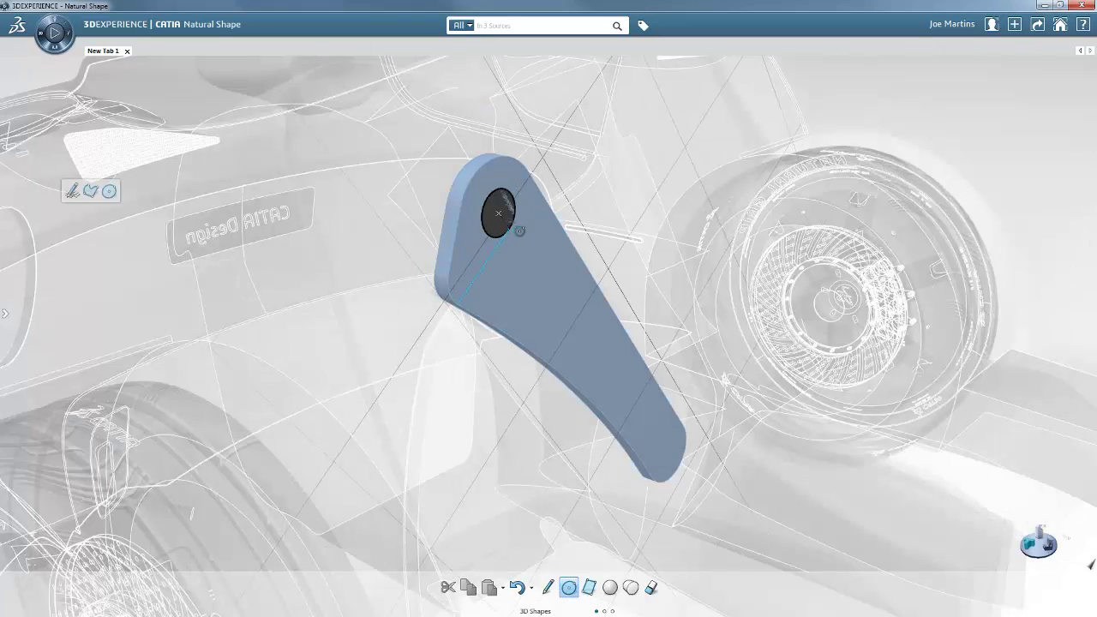
left_click(510, 226)
type("13mm")
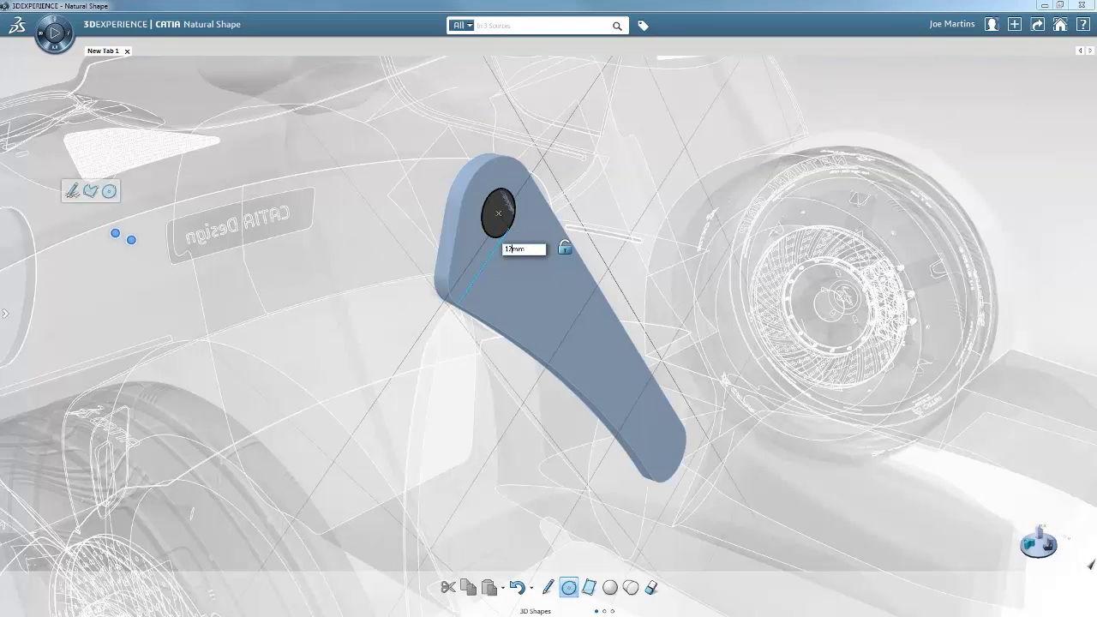
type(".5")
key("Return")
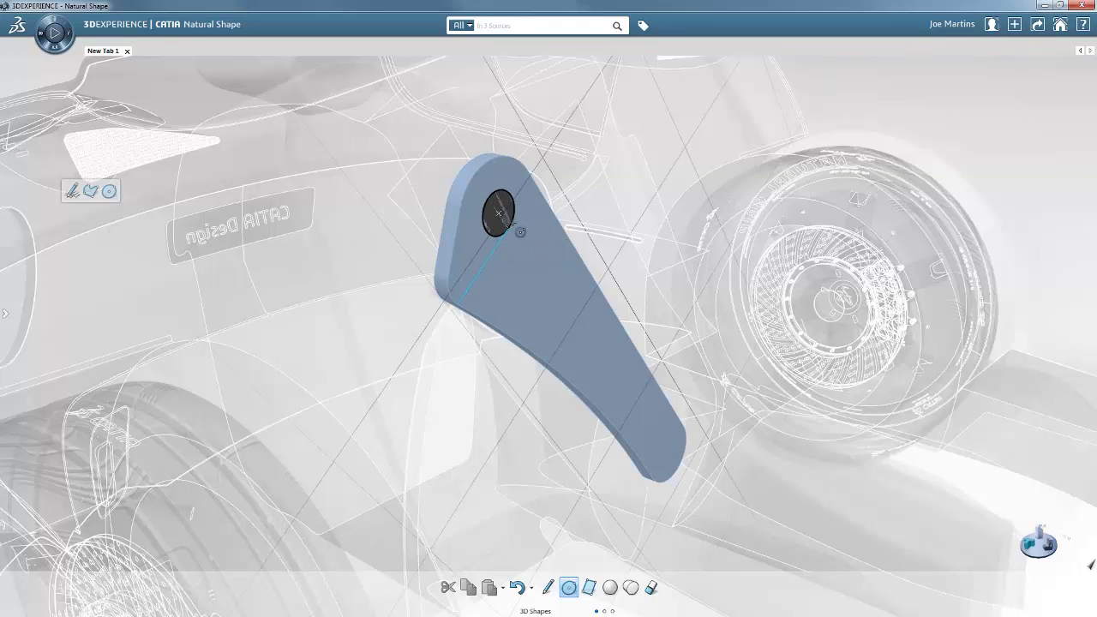
Pull the upper circle outward from the rod's front face to form a cylindrical pin.
middle_click_drag(513, 225, 493, 250)
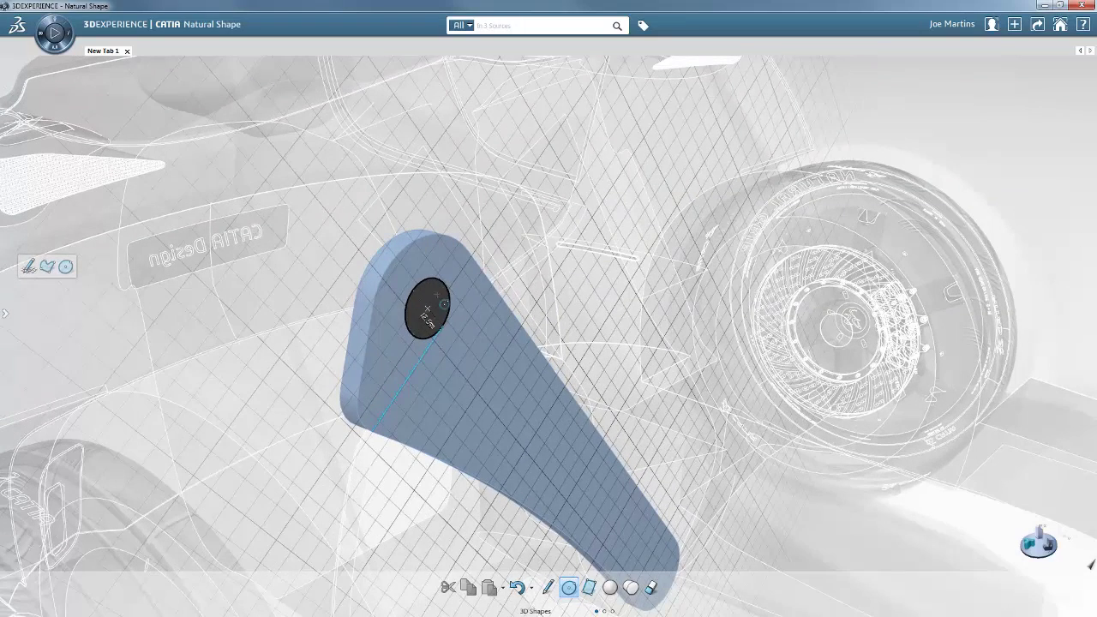
left_click(434, 294)
left_click(472, 309)
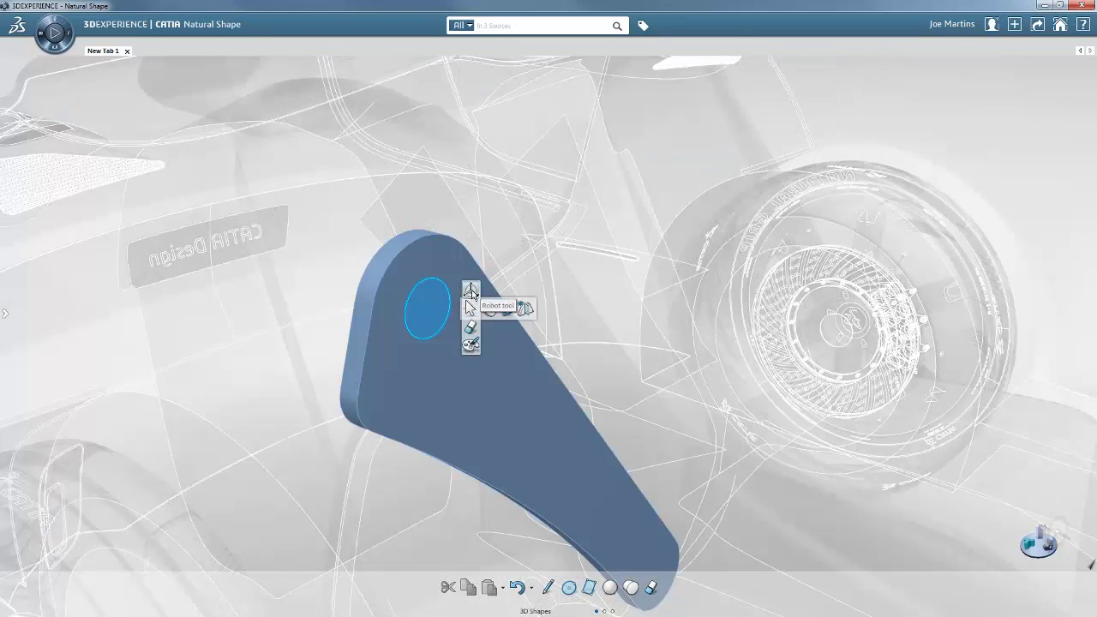
left_click(473, 291)
left_click_drag(436, 346, 454, 346)
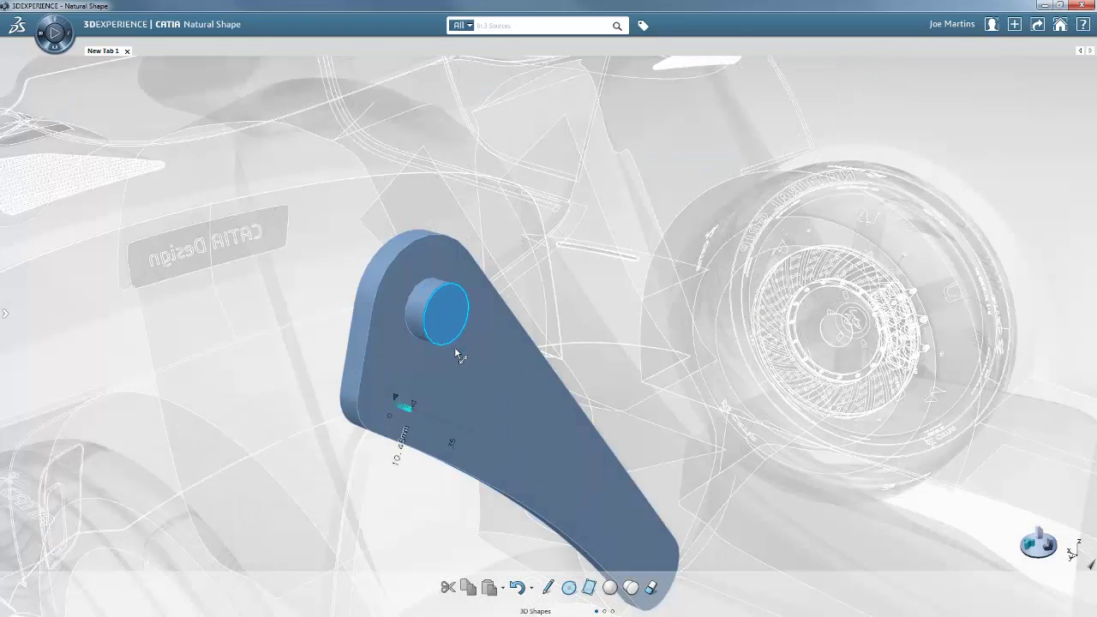
Draw a circle on the rod's front face near its narrow lower end.
middle_click_drag(576, 478, 576, 394)
left_click(641, 470)
left_click(693, 440)
left_click(693, 477)
left_click(568, 588)
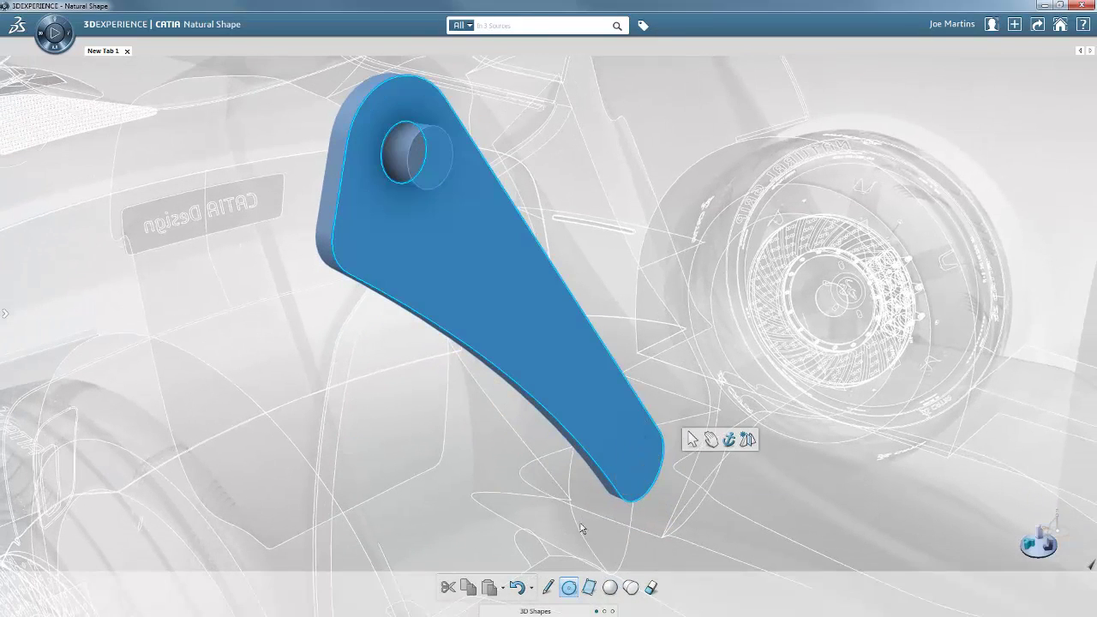
left_click(645, 472)
key("Return")
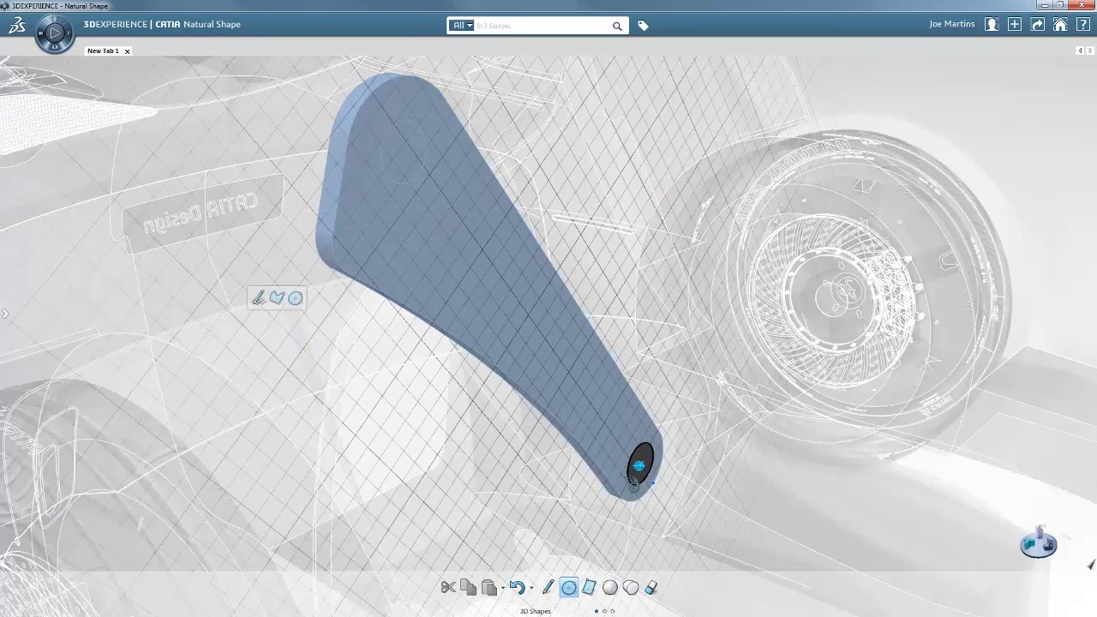
Push the lower circle back through the rod's thickness to cut a through hole.
mouse_move(634, 488)
middle_mouse_down()
mouse_move(576, 396)
mouse_move(519, 396)
middle_mouse_up()
left_click(622, 287)
mouse_move(622, 287)
middle_mouse_down()
mouse_move(528, 359)
mouse_move(548, 385)
middle_mouse_up()
left_click(694, 284)
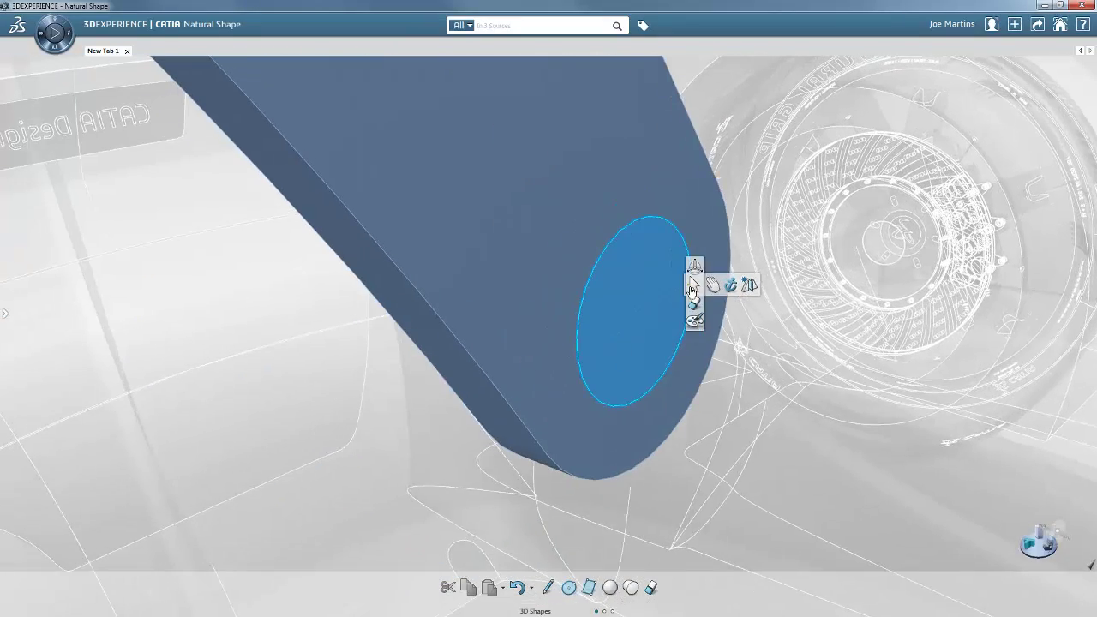
left_click(695, 269)
left_click_drag(671, 323, 584, 307)
middle_click_drag(567, 216, 516, 266)
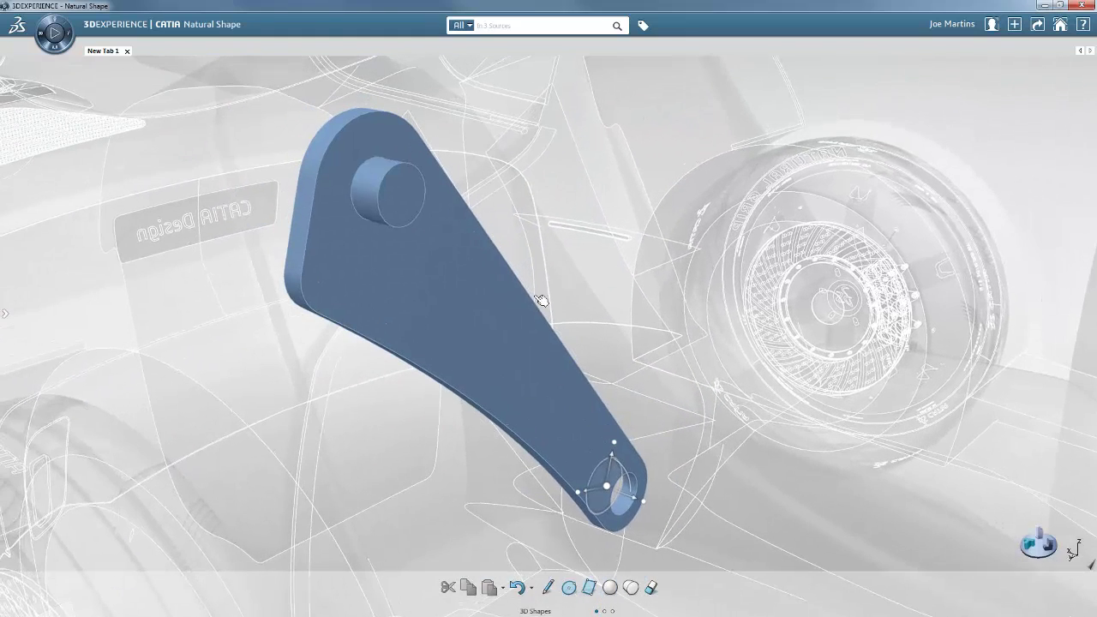
Fillet the rod's outer edges by pushing the fillet from its long straight side.
left_click(527, 293)
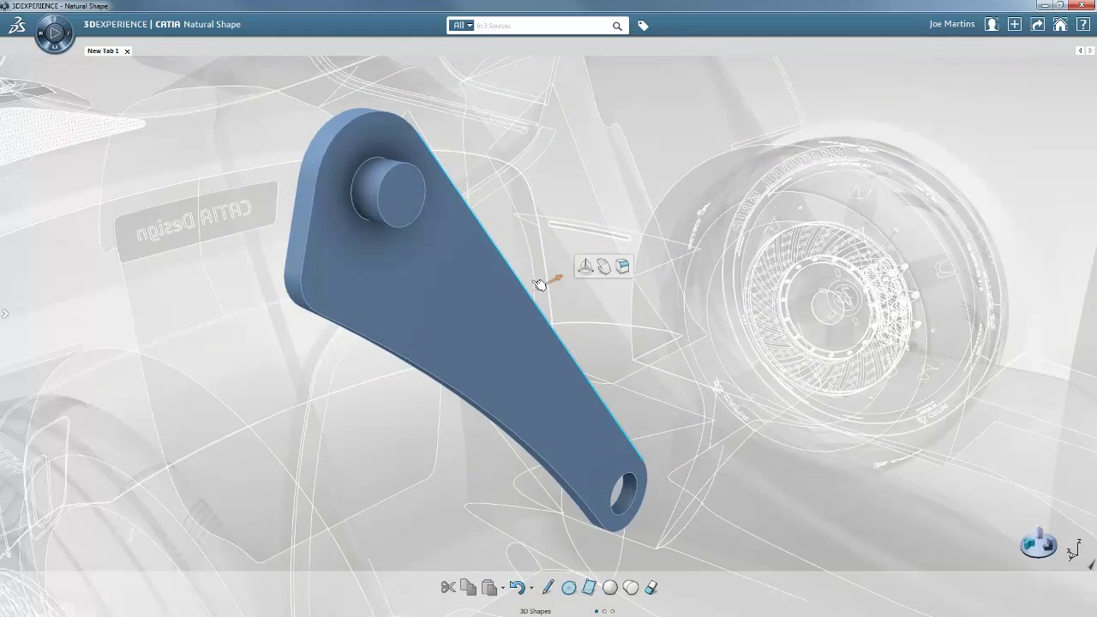
mouse_move(623, 269)
left_click_drag(556, 278, 562, 277)
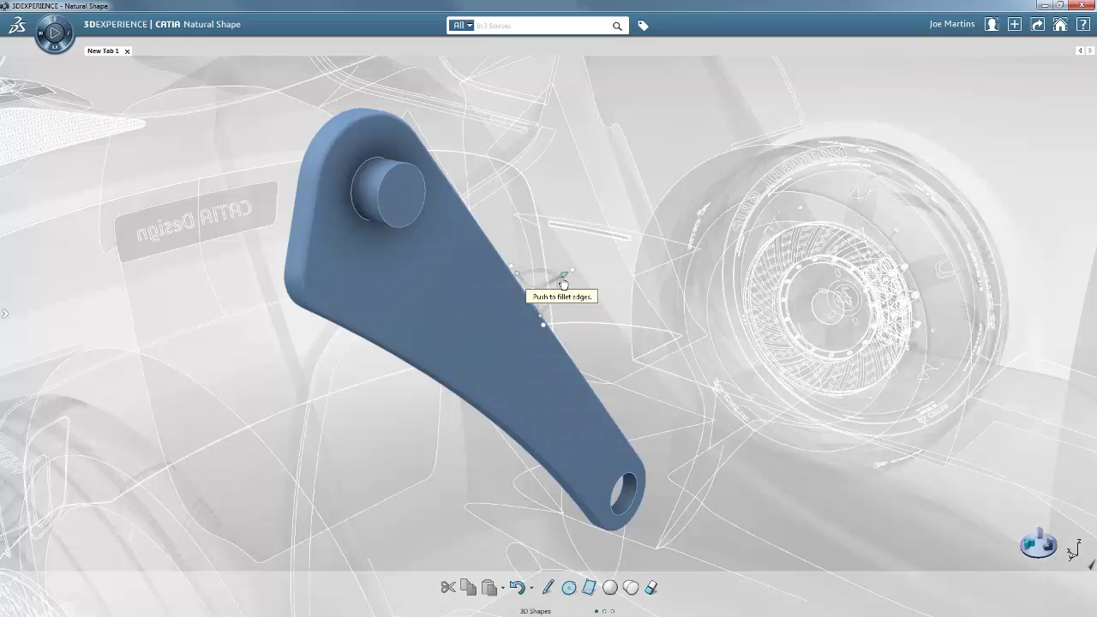
Raise the working level from the rod to the M3C DoorOpening assembly with the whole car in view.
left_click(490, 334)
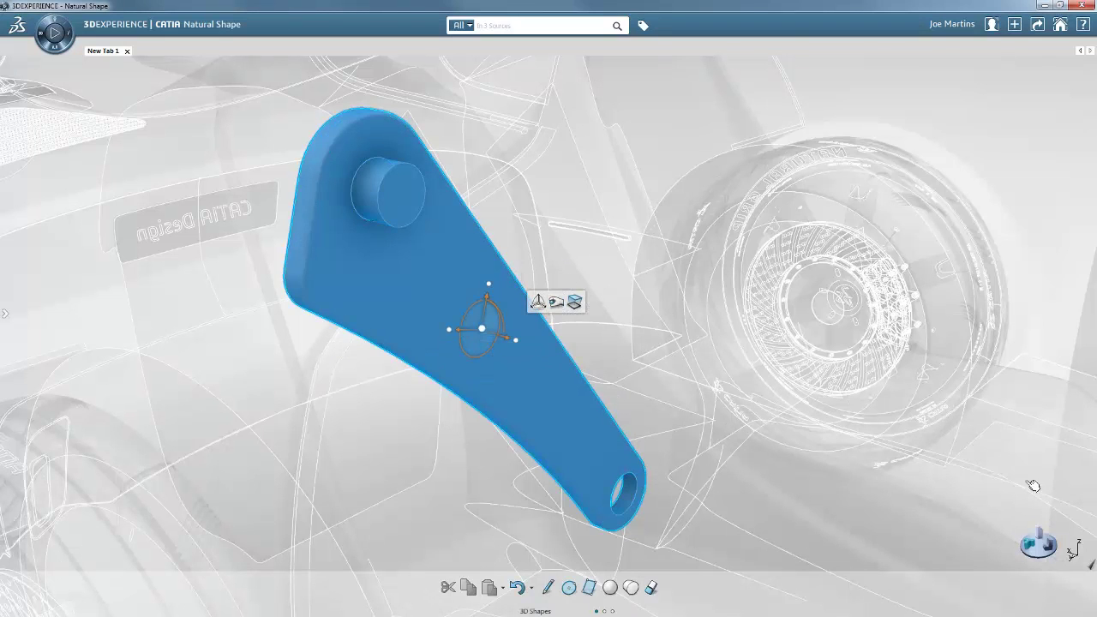
left_click_drag(1060, 513, 1060, 498)
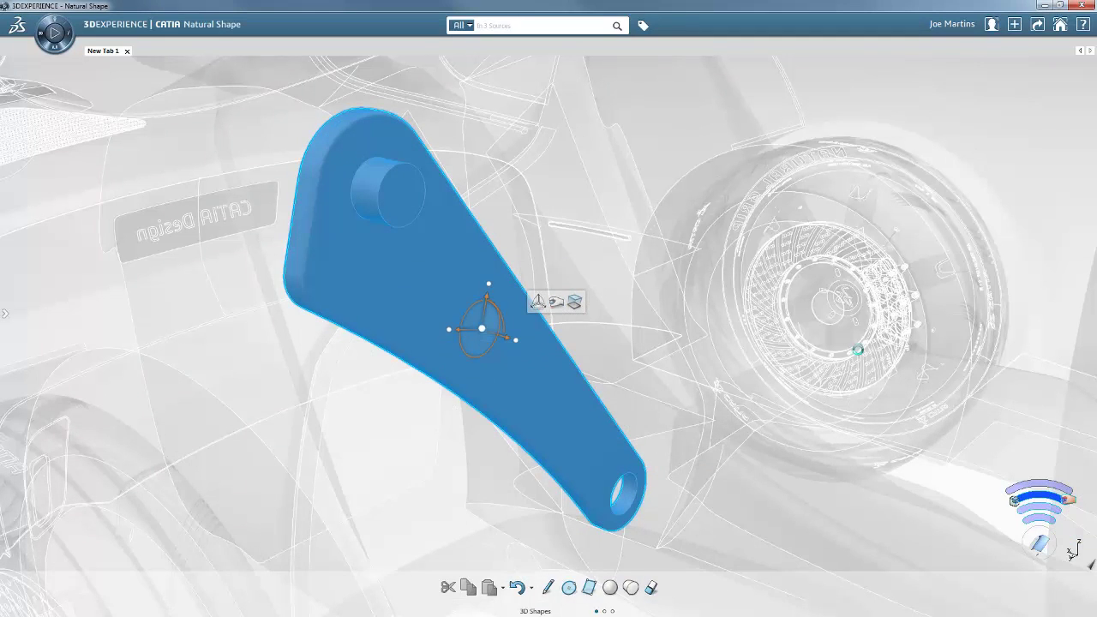
middle_click_drag(612, 255, 701, 364)
Show the hidden Mechanism Axis, BL Rod 1, GRY Rod 3, YL Rod 4 and GR Rod 5, and collapse the OR Rod 2 branch.
mouse_move(10, 246)
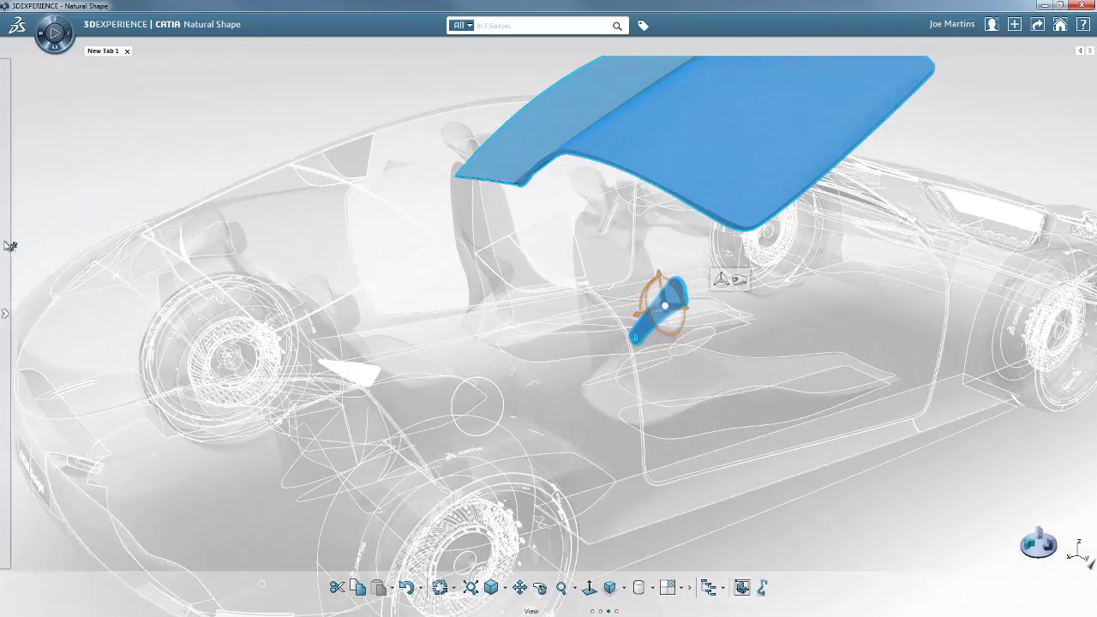
left_click(89, 271)
scroll(96, 334, "down", 2)
right_click(99, 497)
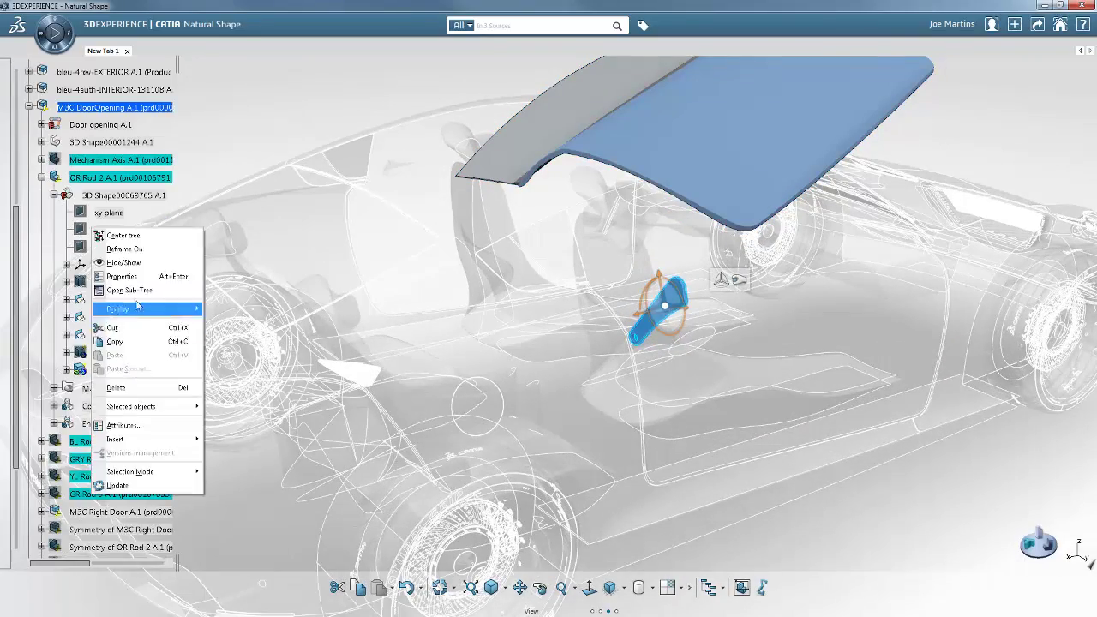
left_click(129, 285)
left_click(41, 178)
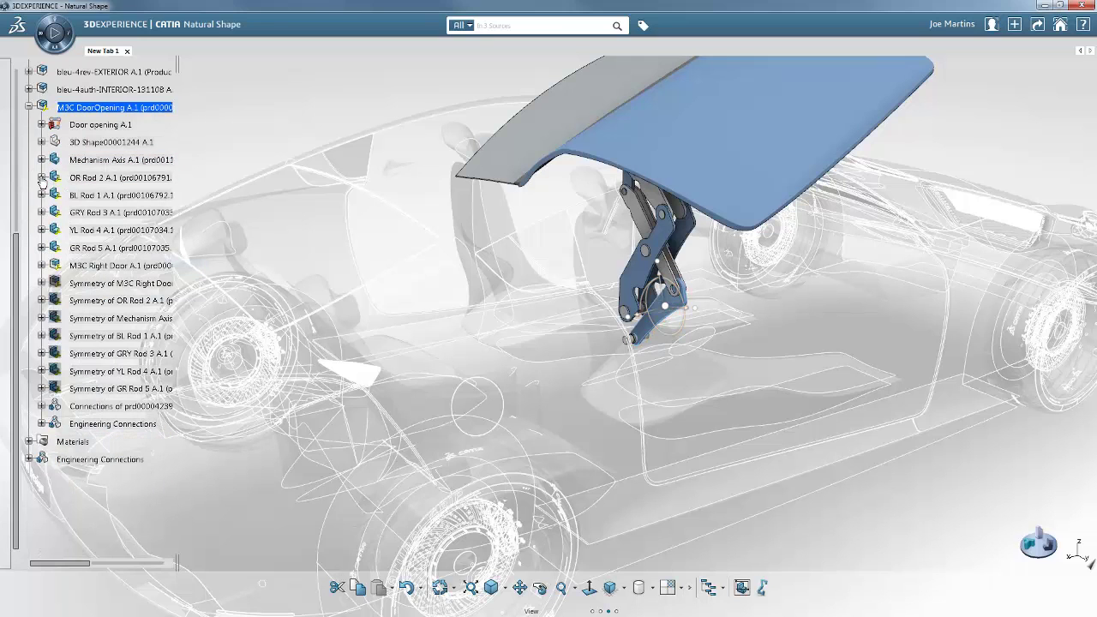
Open the Mechanism Player for Command.2 of Door opening, vary its angle to check the door motion, and close the player.
left_click_drag(19, 240, 15, 74)
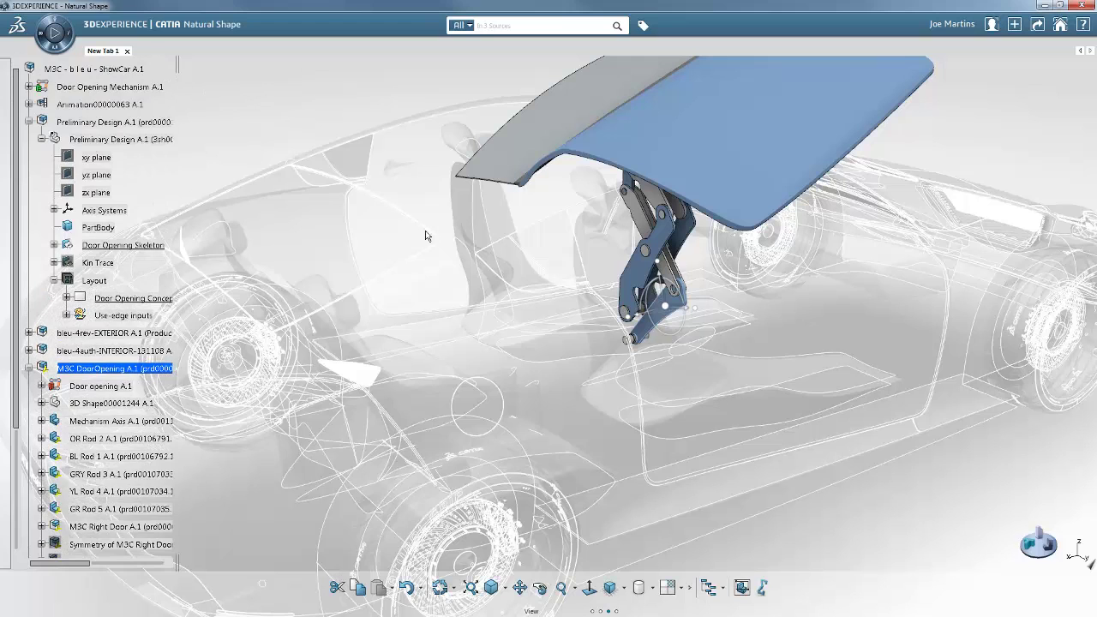
key("F3")
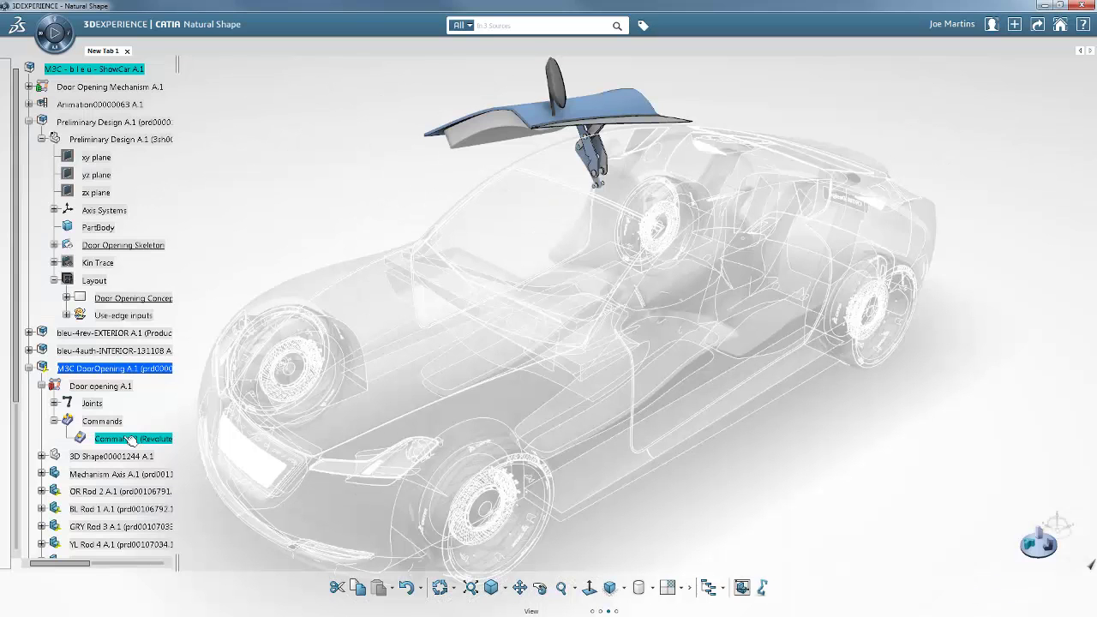
double_click(123, 438)
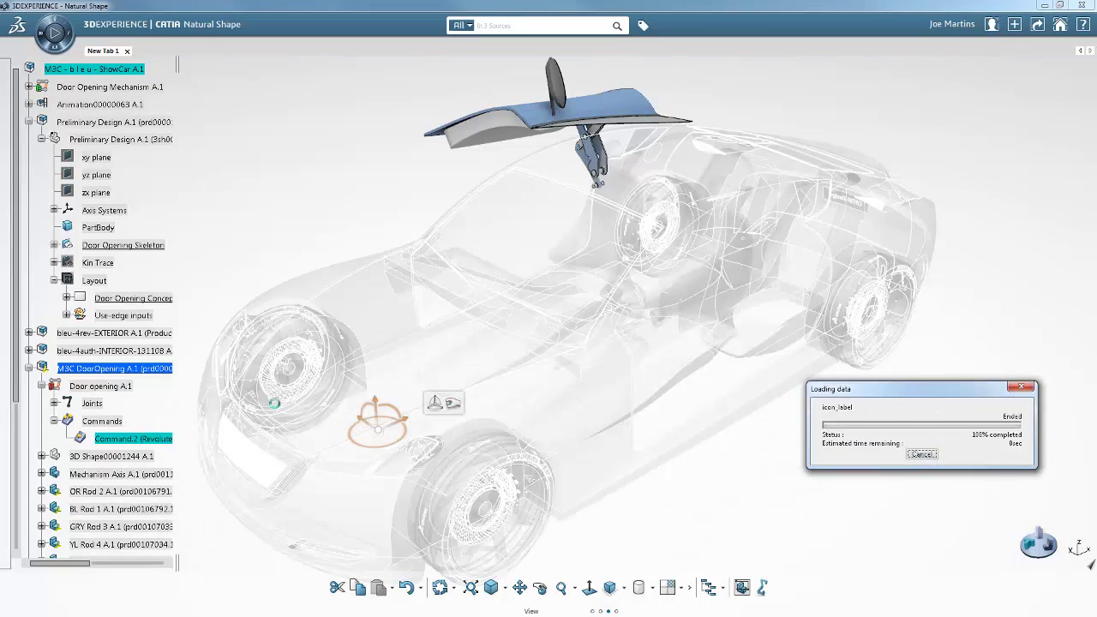
key("F3")
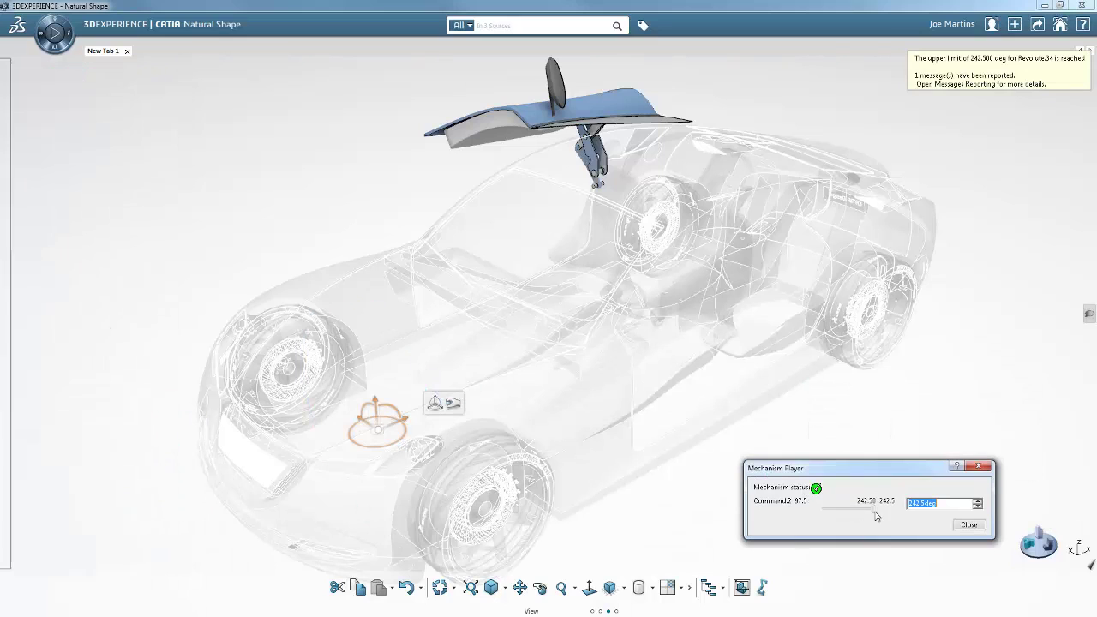
mouse_move(875, 513)
left_mouse_down()
mouse_move(823, 509)
mouse_move(872, 513)
left_mouse_up()
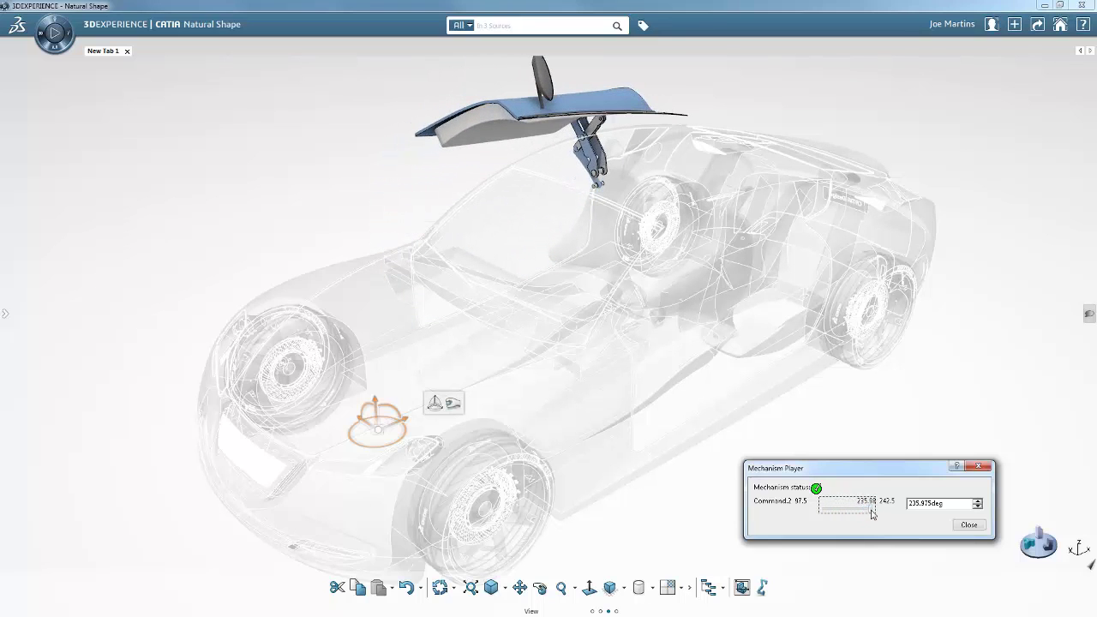
left_click(967, 524)
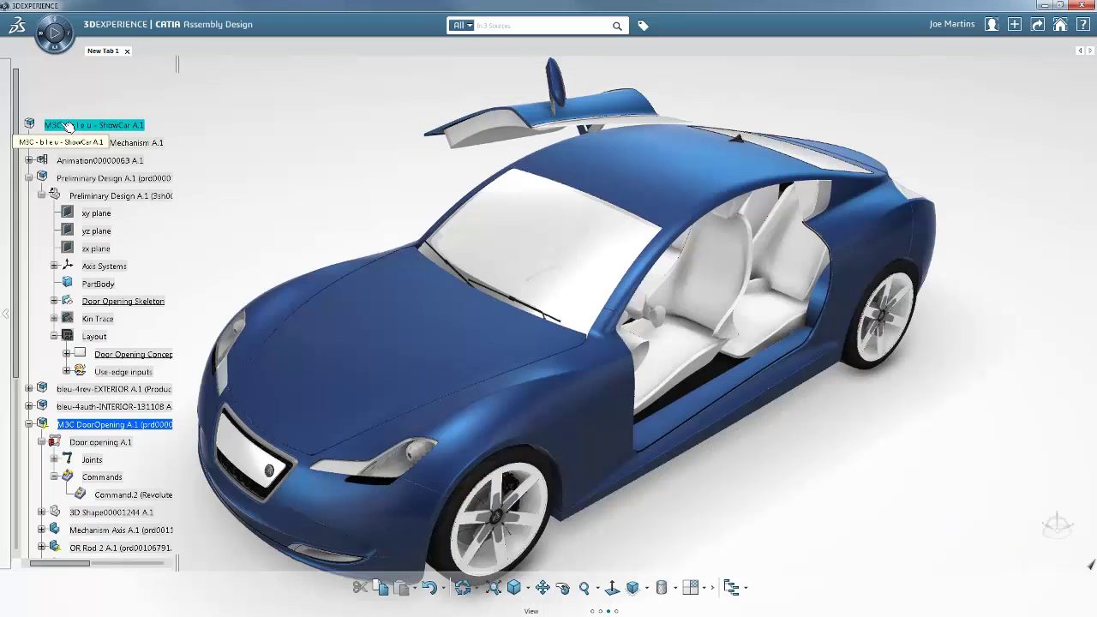
Show the hidden Kin Trace set of the Preliminary Design, examine its surfaces around the car, and hide it again.
right_click(111, 320)
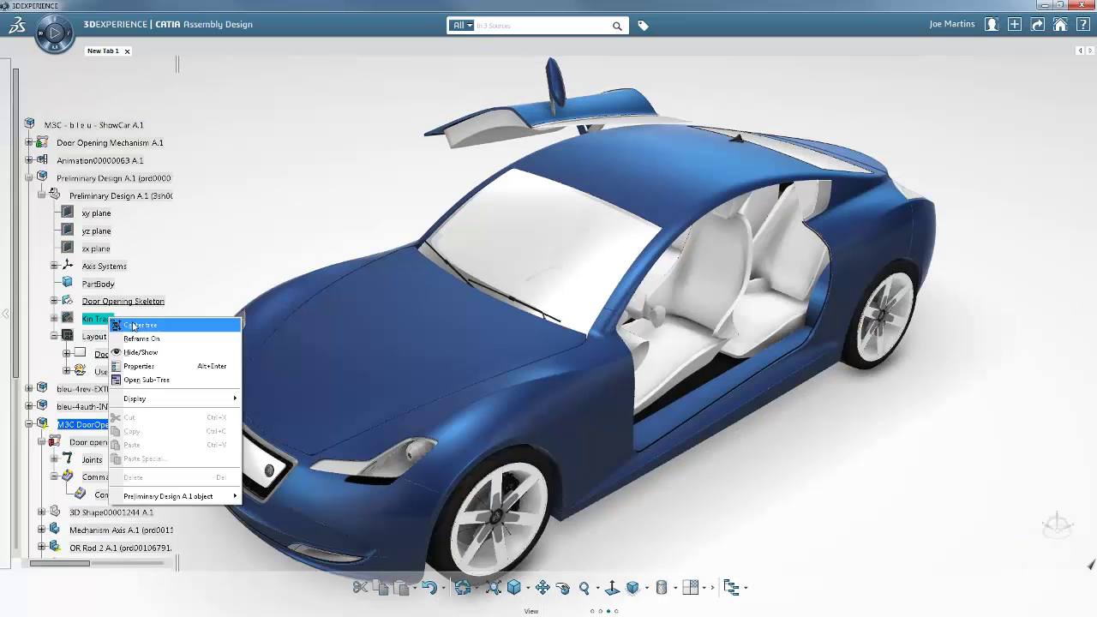
left_click(144, 352)
middle_click_drag(286, 288, 382, 361)
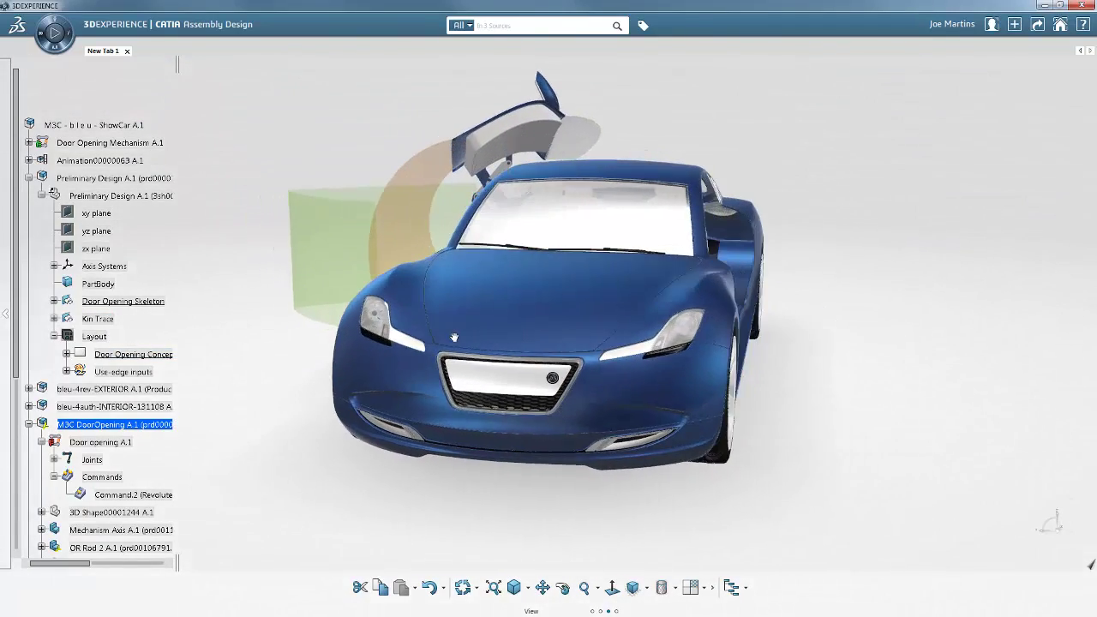
middle_click_drag(334, 368, 625, 476)
middle_click_drag(400, 232, 469, 361)
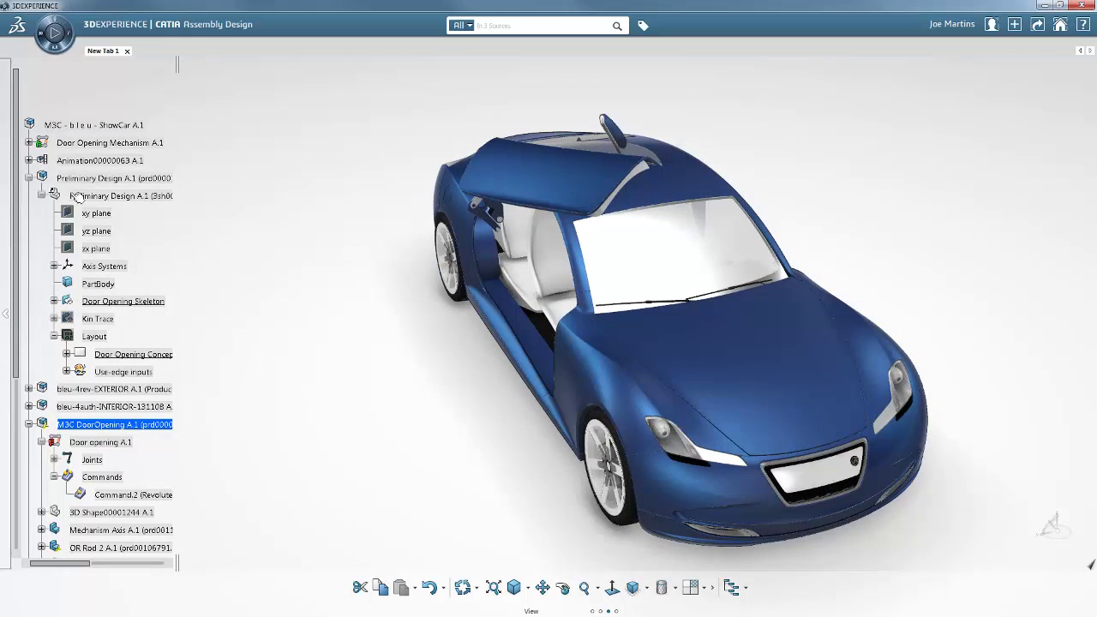
Collapse the Preliminary Design and Door opening branches and show the seven hidden Symmetry components of the opposite door and its rods.
left_click(28, 178)
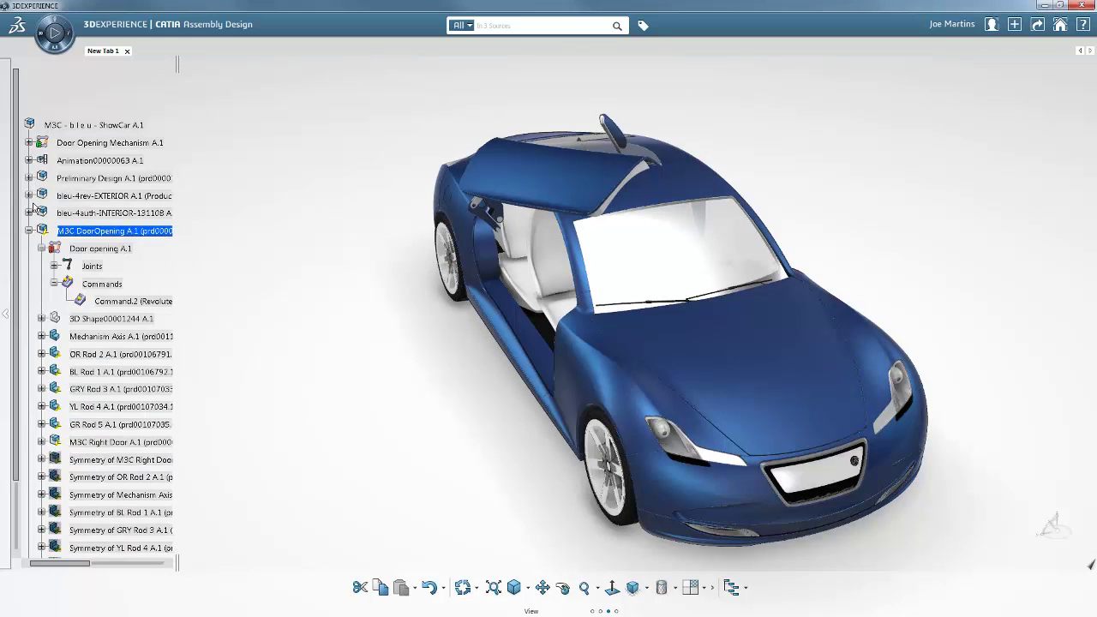
left_click(41, 249)
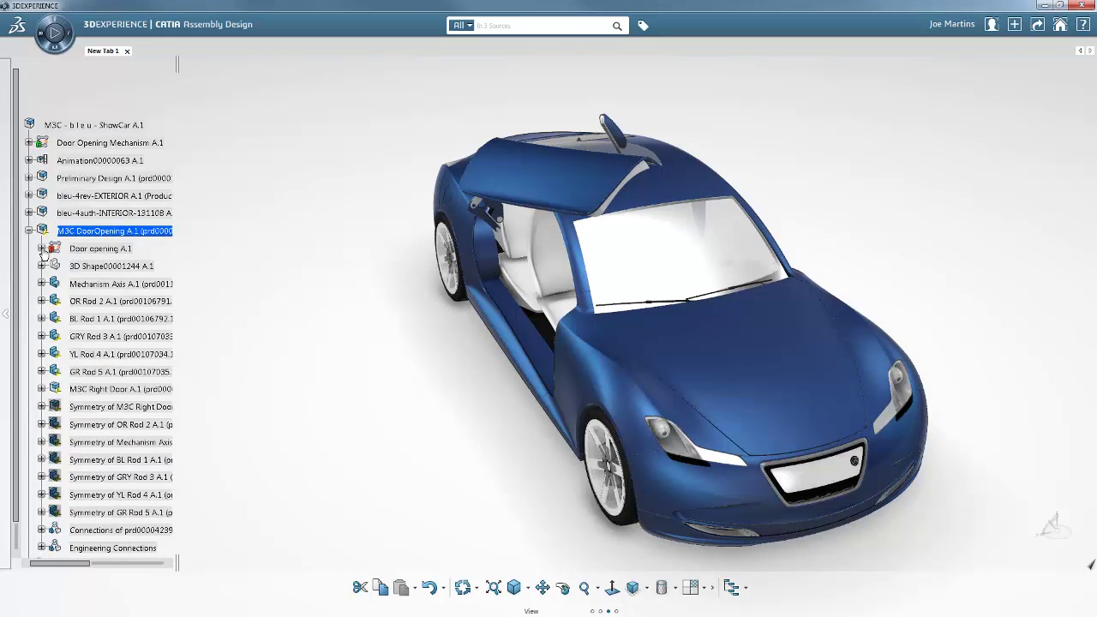
left_click(107, 513, "shift")
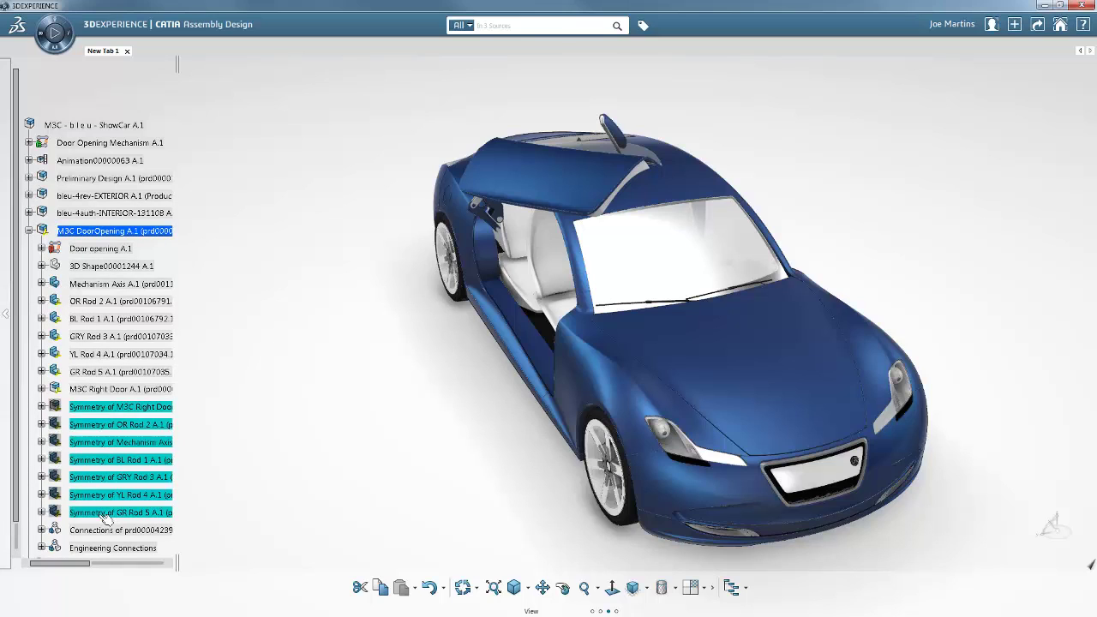
right_click(137, 518)
left_click(222, 285)
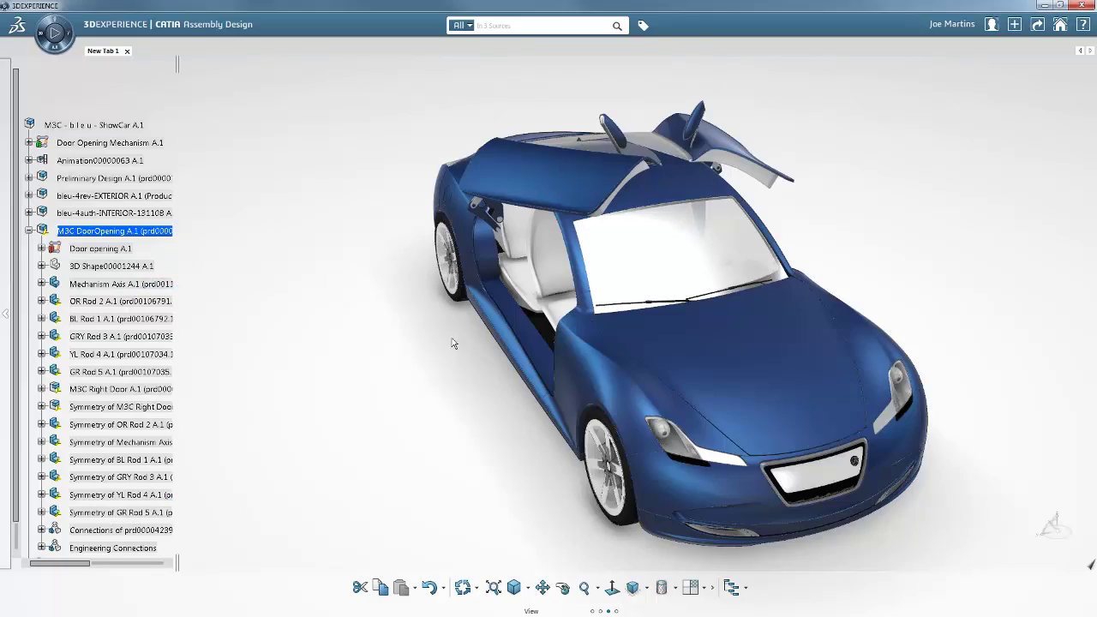
middle_click_drag(780, 336, 641, 317)
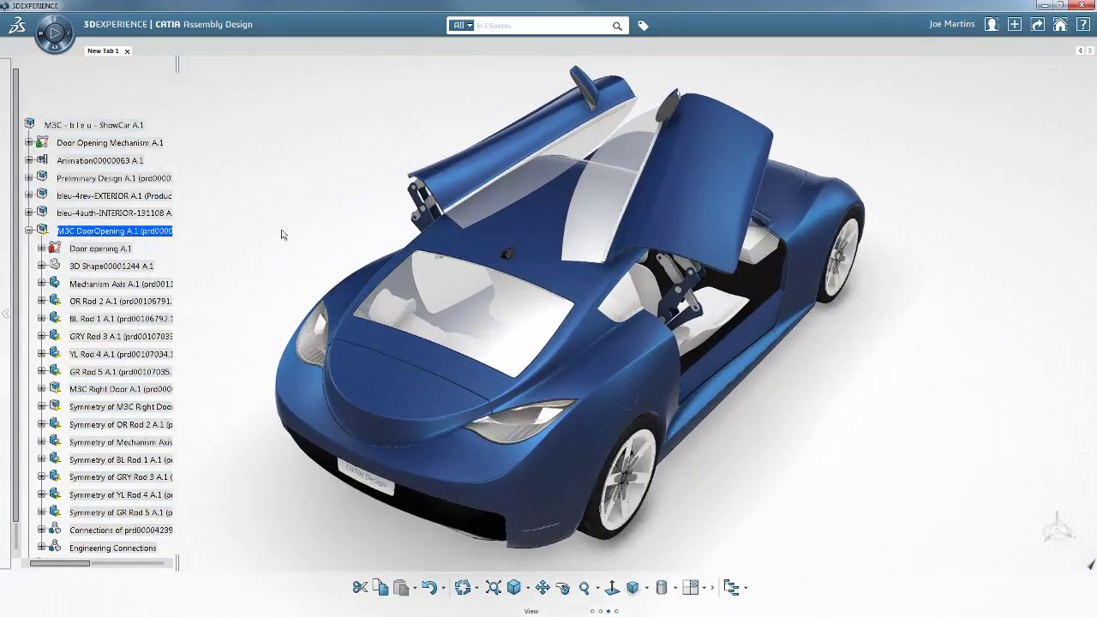
Collapse the M3C DoorOpening branch, expand Animation00000063 and review the Result of Scenario.2 animation of both doors on the whole car.
left_click(29, 230)
double_click(77, 232)
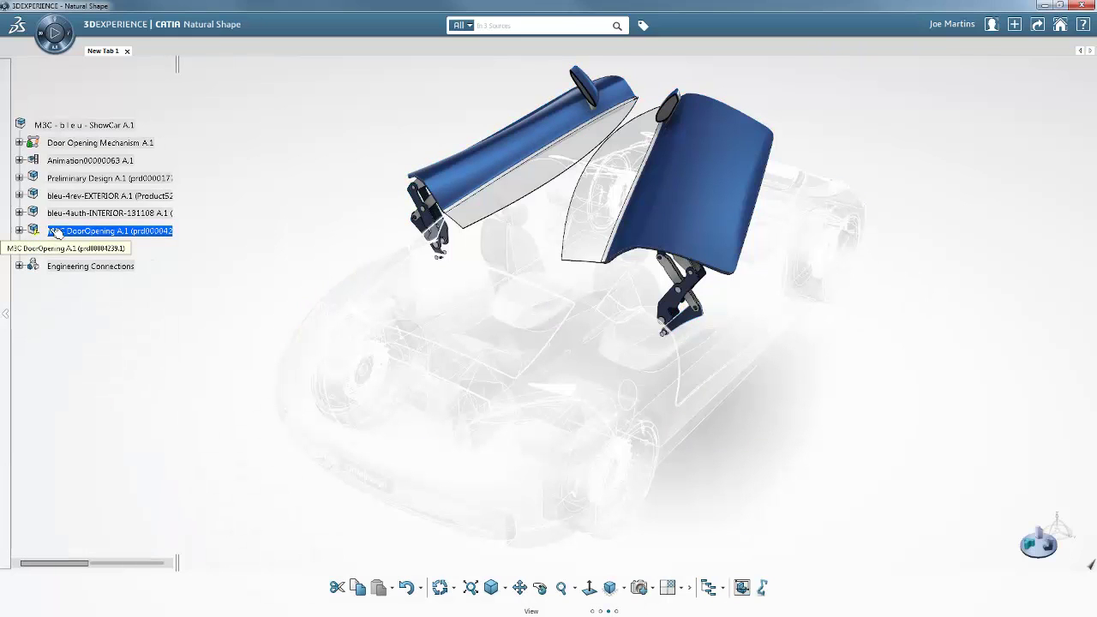
left_click(18, 160)
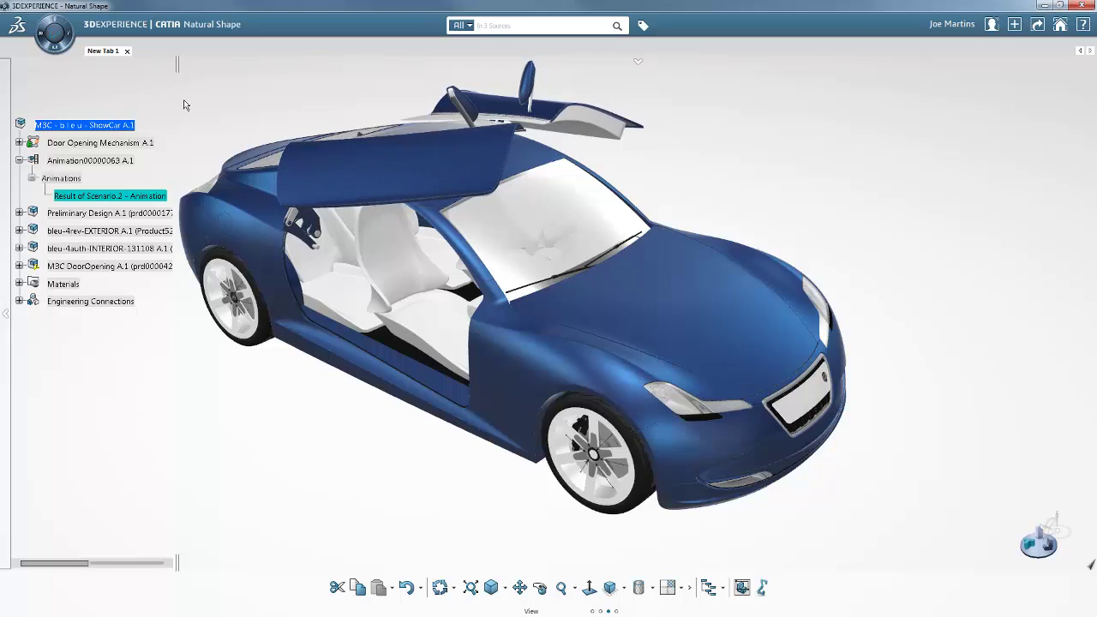
middle_click_drag(308, 400, 348, 423)
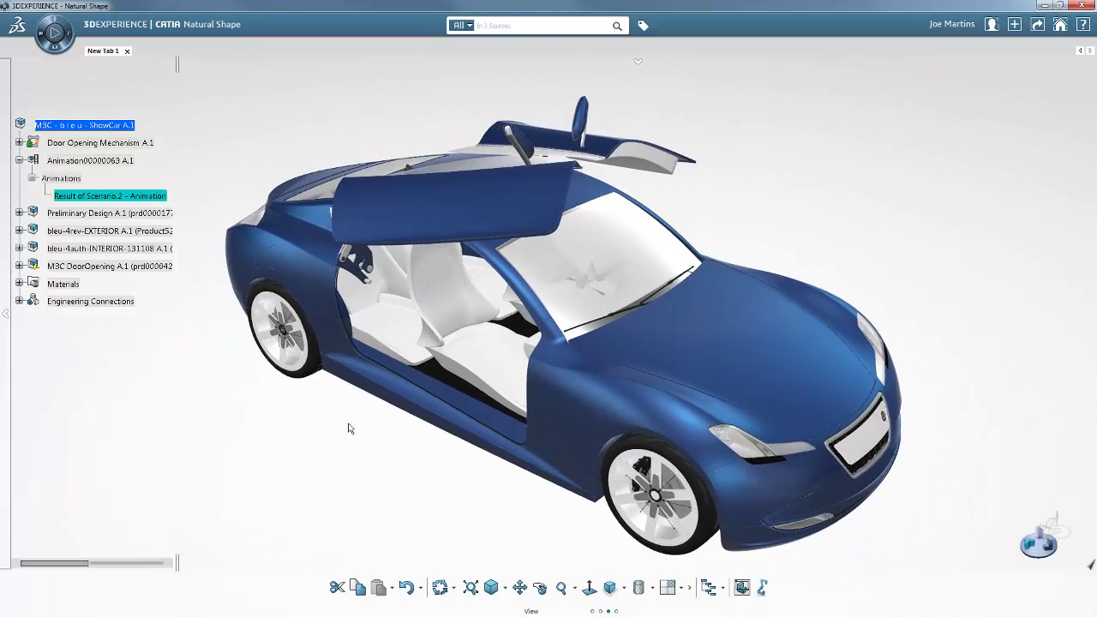
middle_click_drag(245, 384, 690, 395)
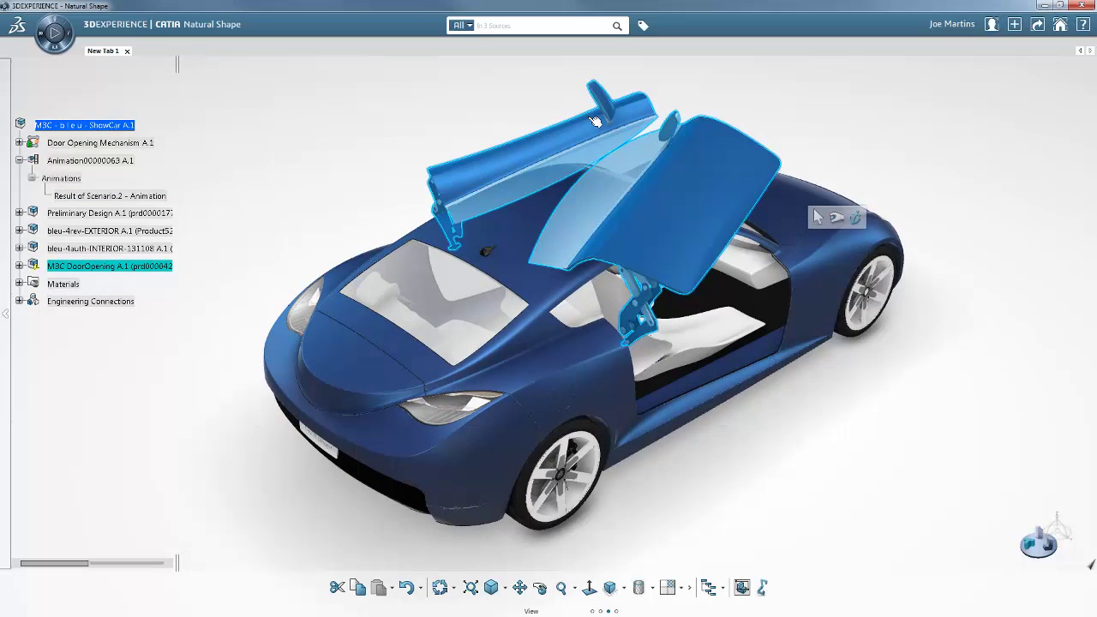
Share the M3C DoorOpening assembly in the b l e u - Mechanical community, titled Door Opening Mechanism with the description Conceptual Design.
left_click(1044, 28)
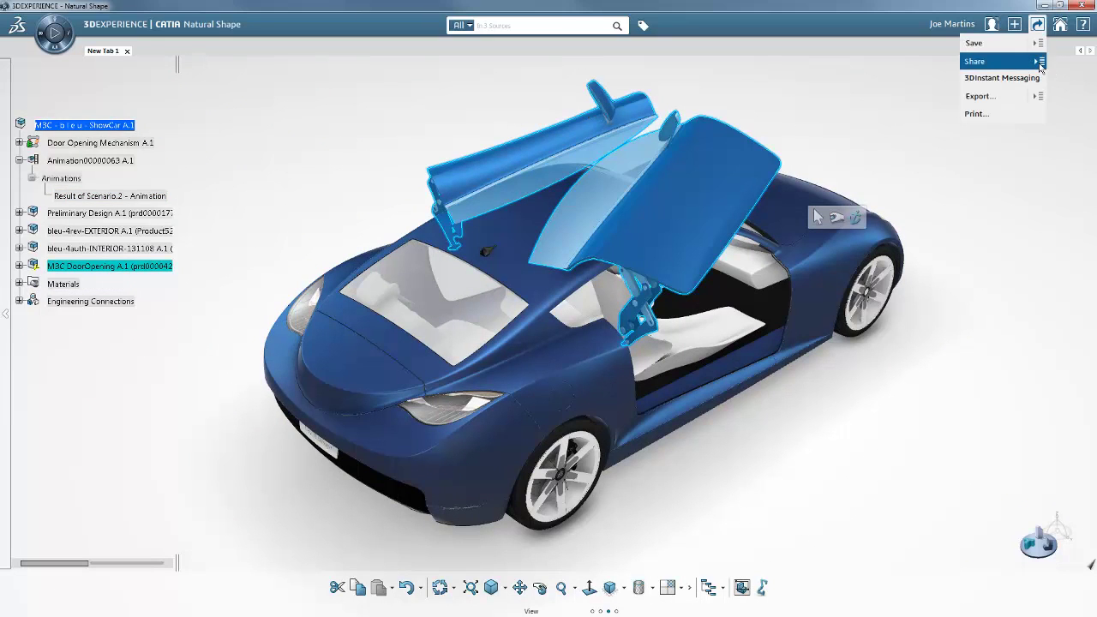
left_click(1002, 61)
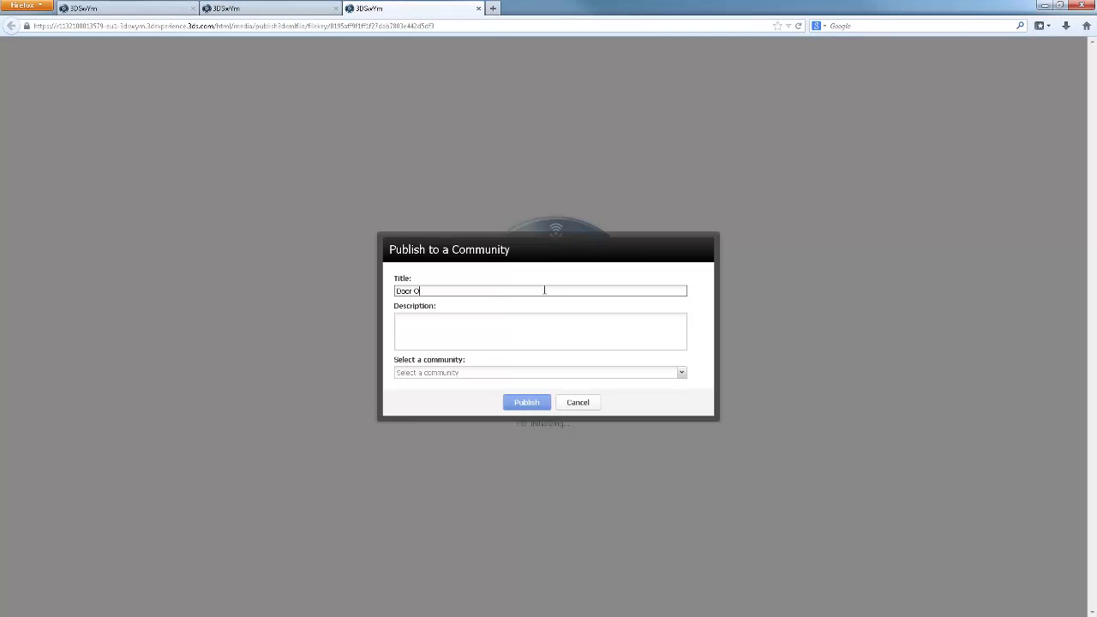
left_click(517, 321)
type("Conceptual Design")
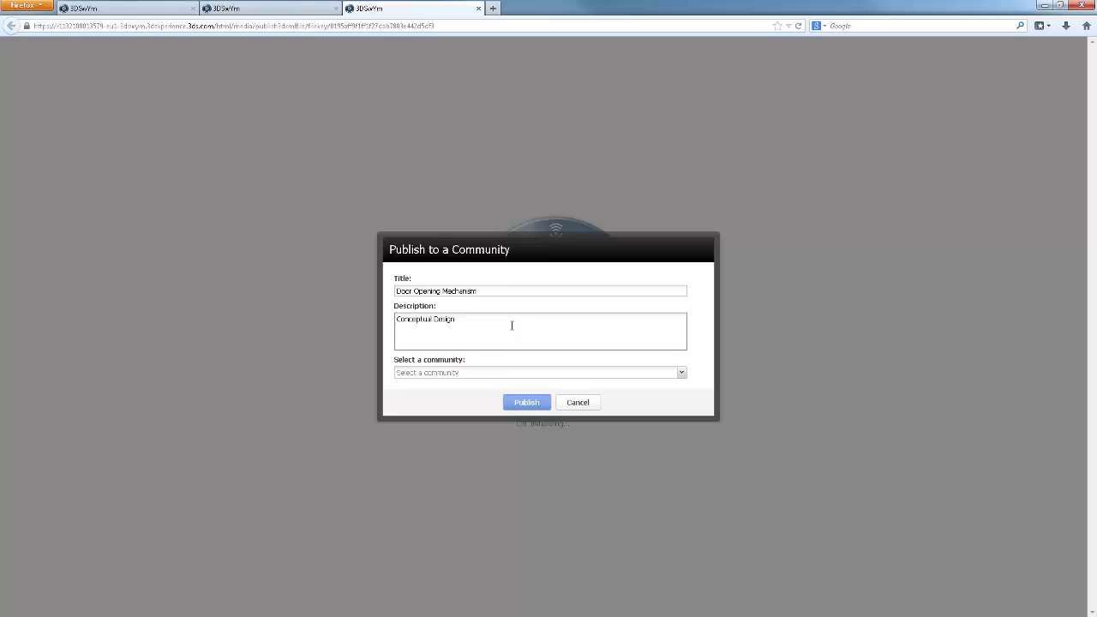
left_click(466, 373)
left_click(445, 385)
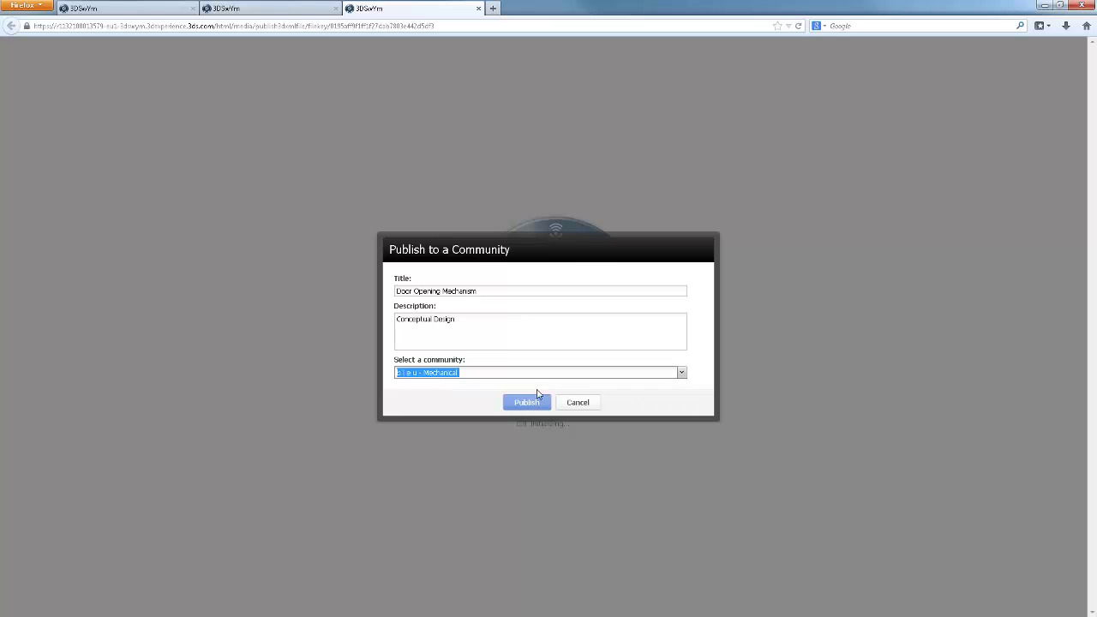
left_click(527, 401)
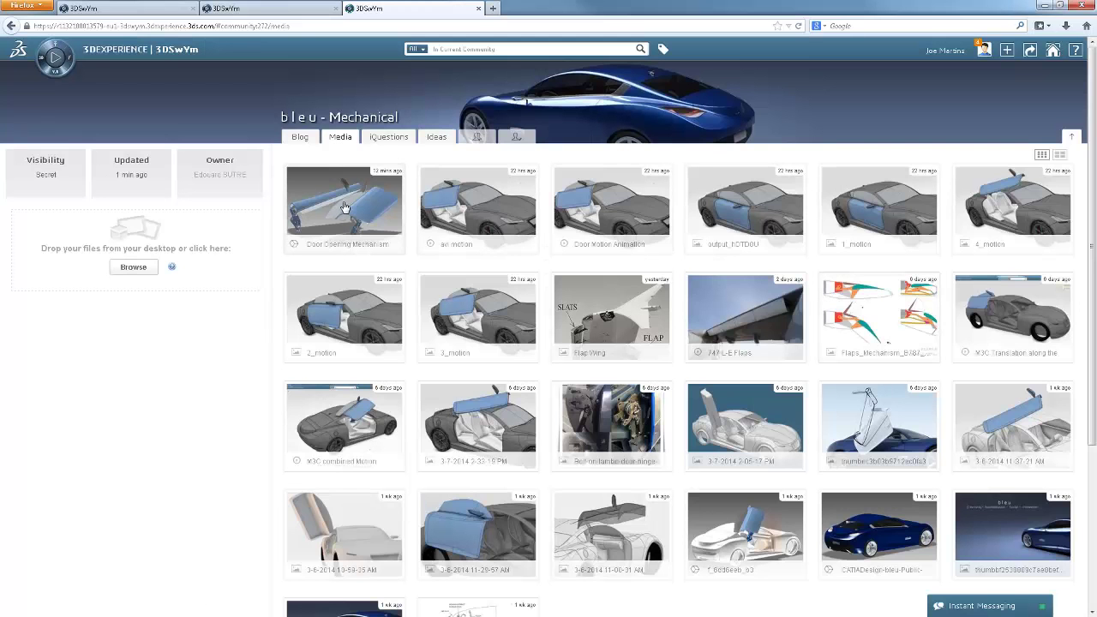
Find the Door Opening Mechanism media reader on the b l e u - Project dashboard and maximize it.
left_click(344, 207)
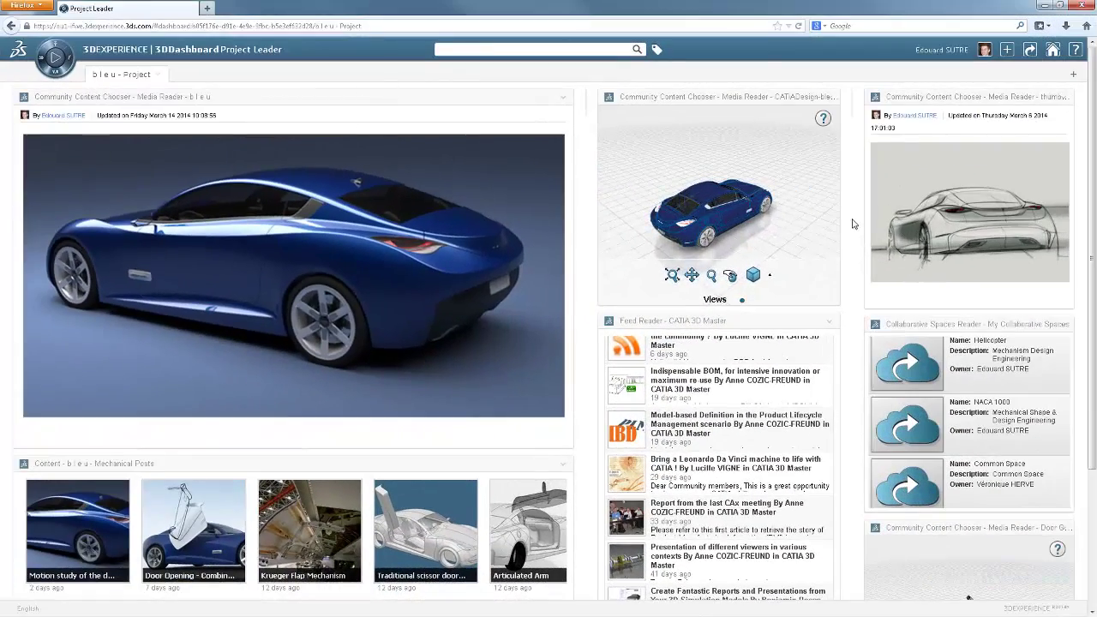
scroll(851, 224, "down", 4)
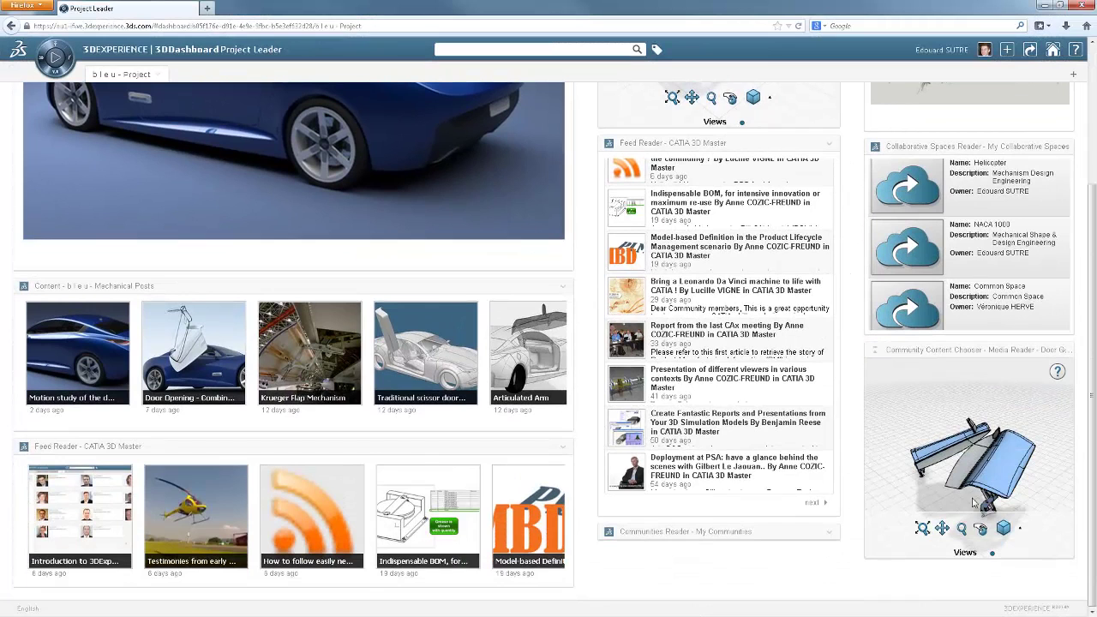
mouse_move(979, 497)
left_mouse_down()
mouse_move(920, 391)
mouse_move(977, 484)
left_mouse_up()
left_click(1063, 351)
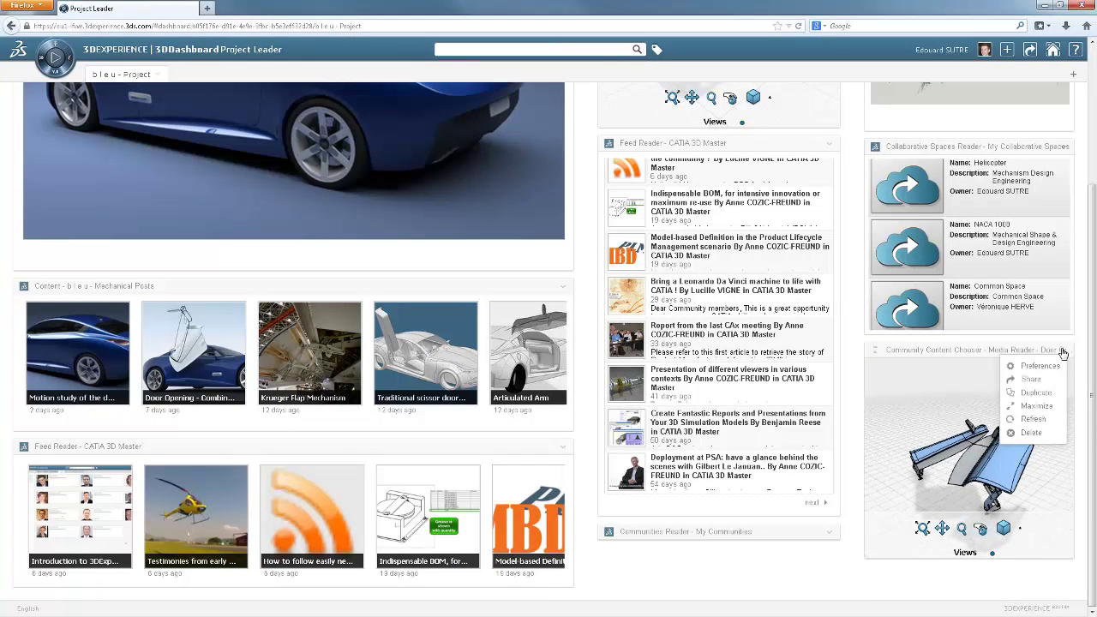
left_click(1054, 404)
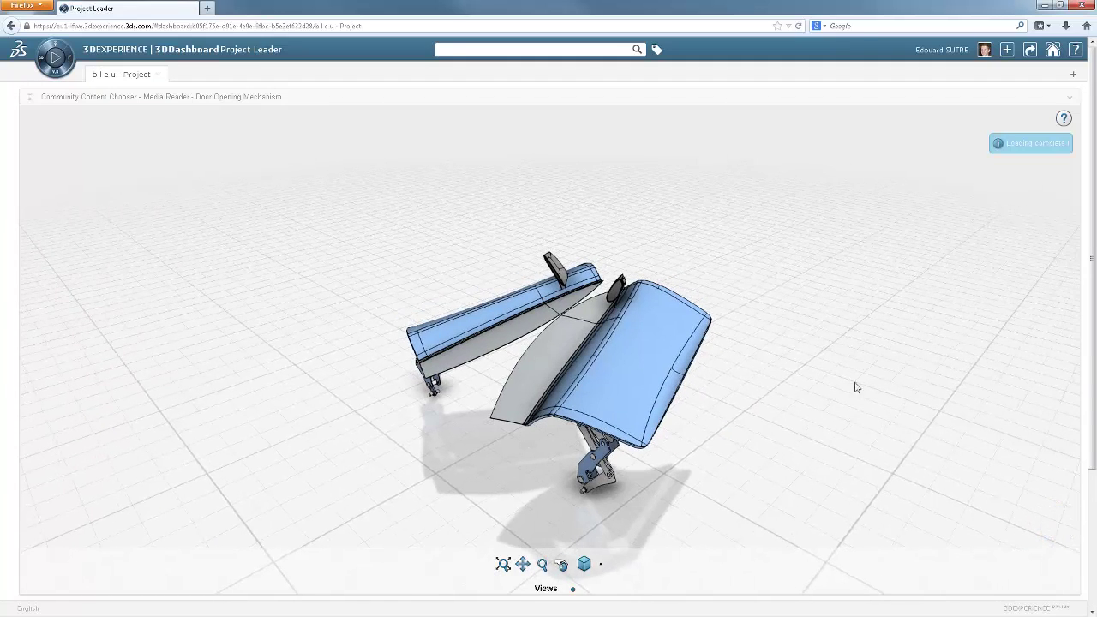
Inspect the rods under both doors in the maximized 3D view, then minimize the Door Opening Mechanism reader.
left_click_drag(597, 482, 532, 385)
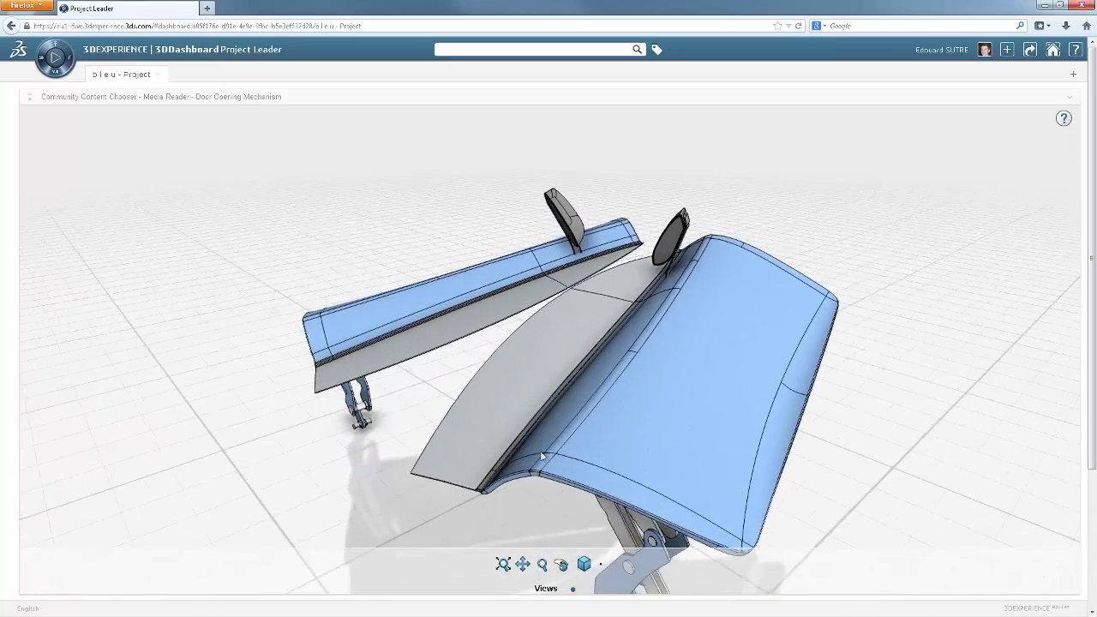
middle_click_drag(541, 453, 523, 372)
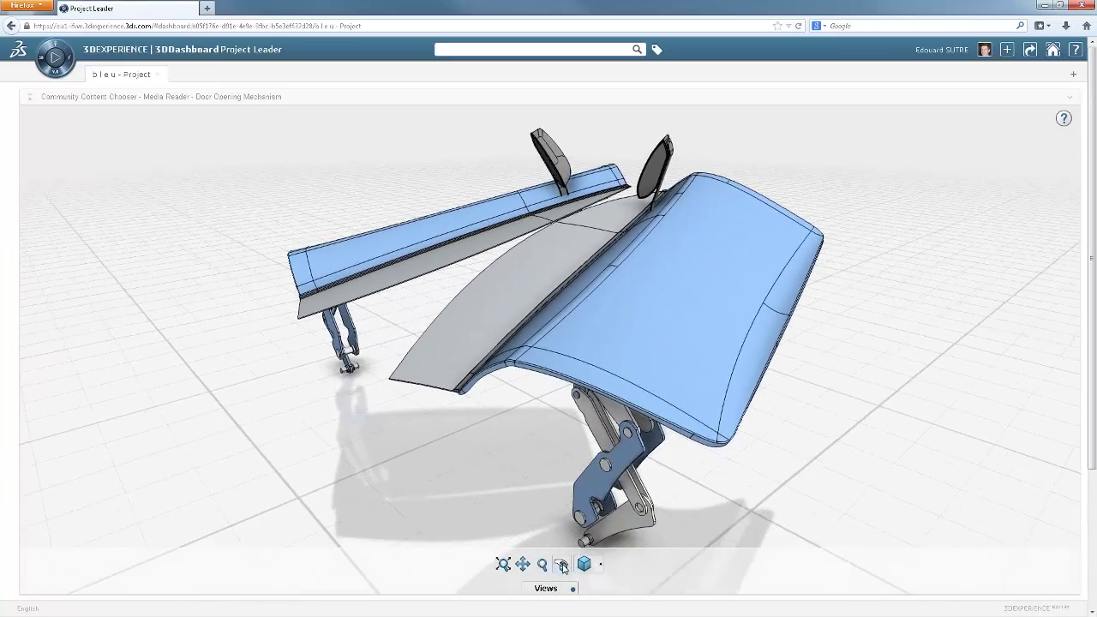
left_click_drag(419, 463, 513, 431)
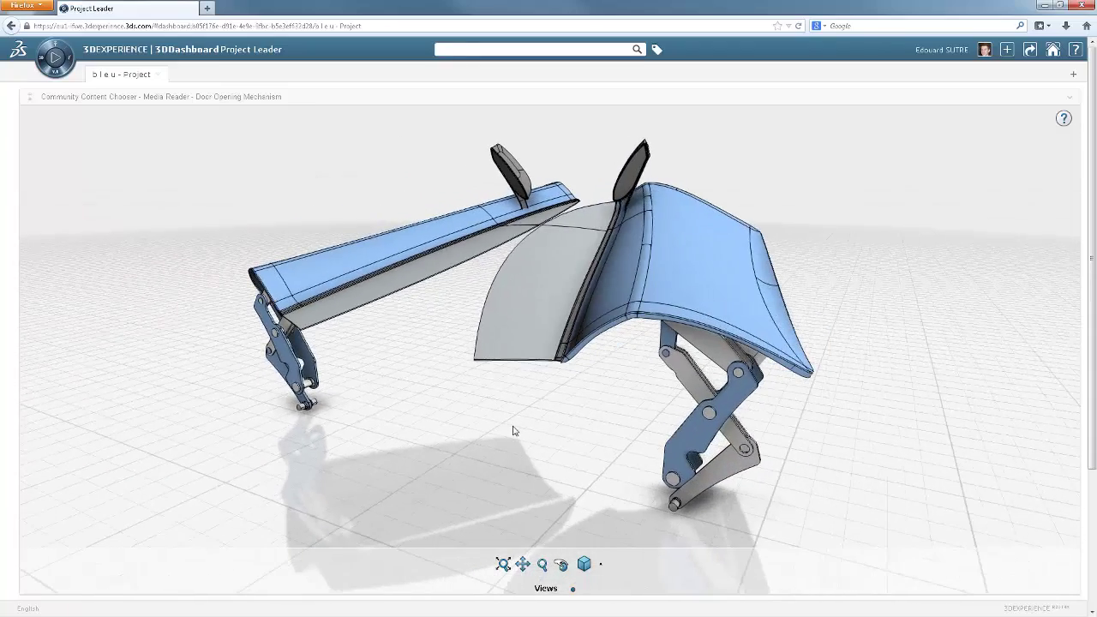
left_click(1071, 100)
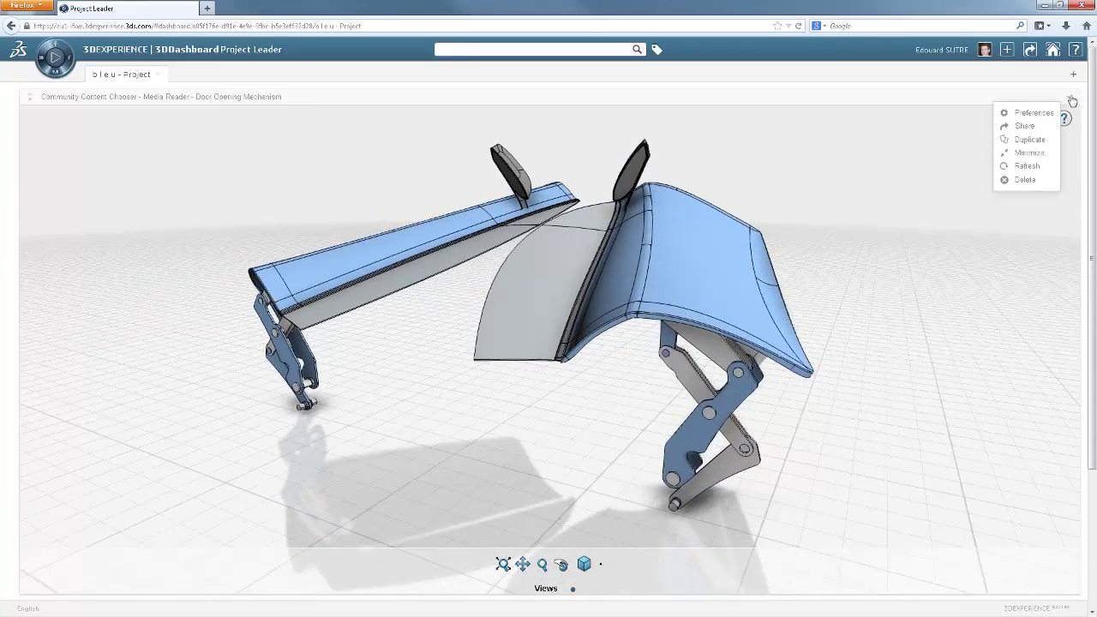
left_click(1042, 154)
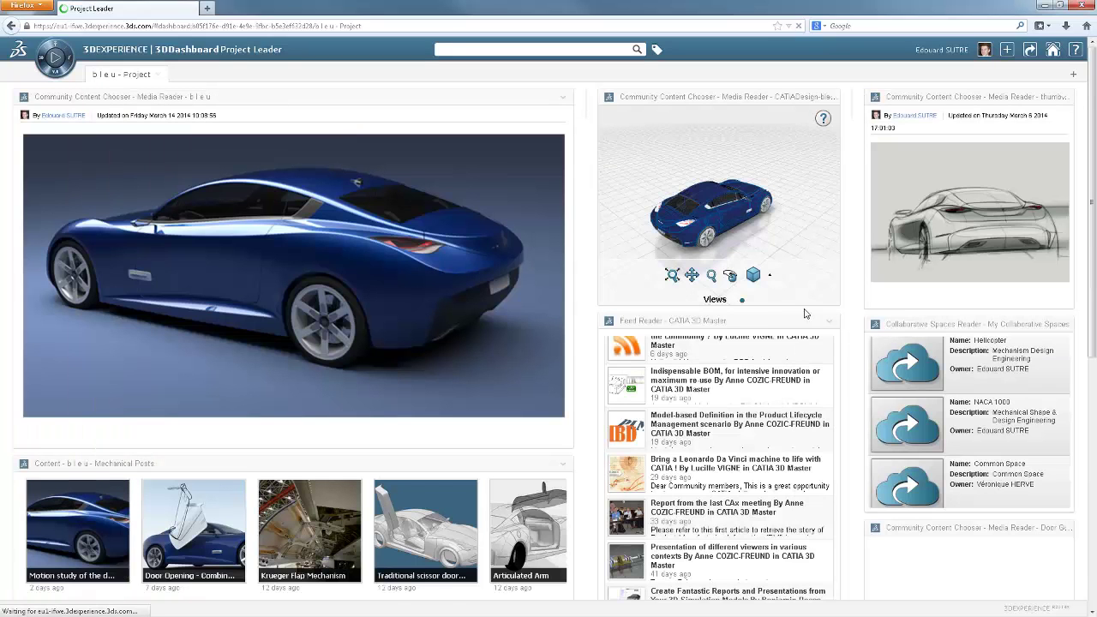